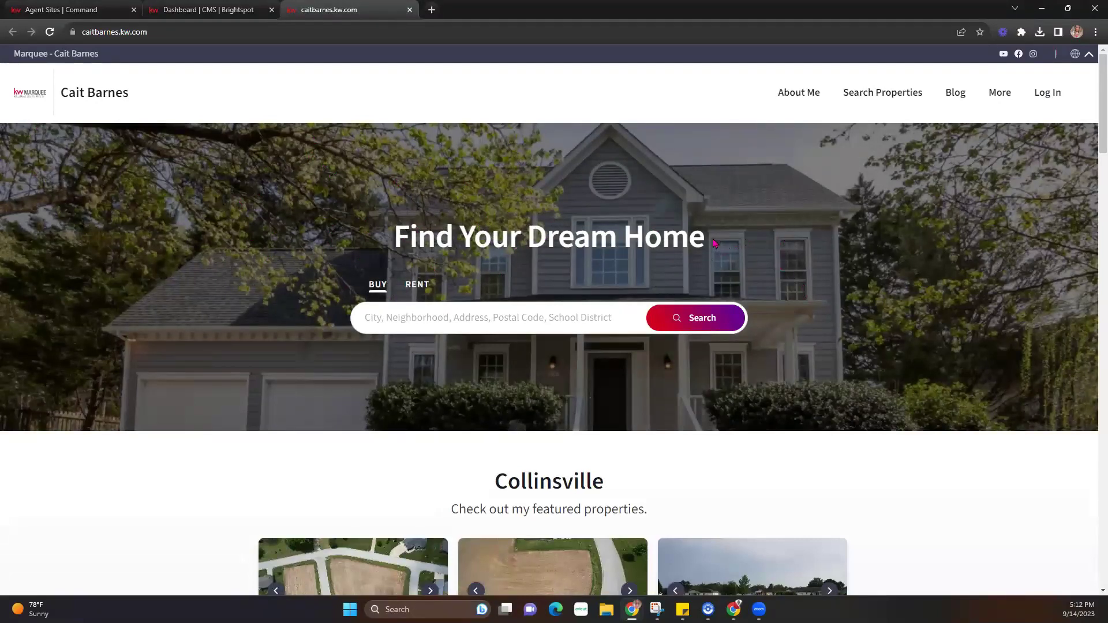
# Step: Highlight the 'Find Your Dream Home' hero heading on the live KW homepage
pyautogui.moveTo(714, 243); pyautogui.dragTo(370, 224)
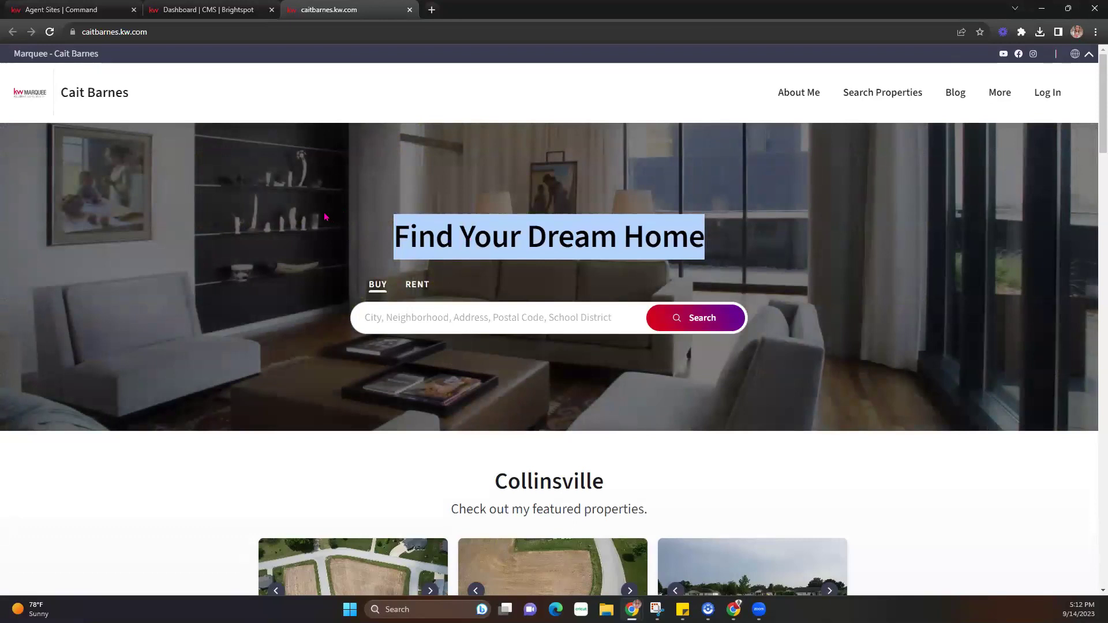
# Step: Compare the live hero with the Brightspot dashboard's Default Pages list to reach the Homepage editor
pyautogui.click(212, 15)
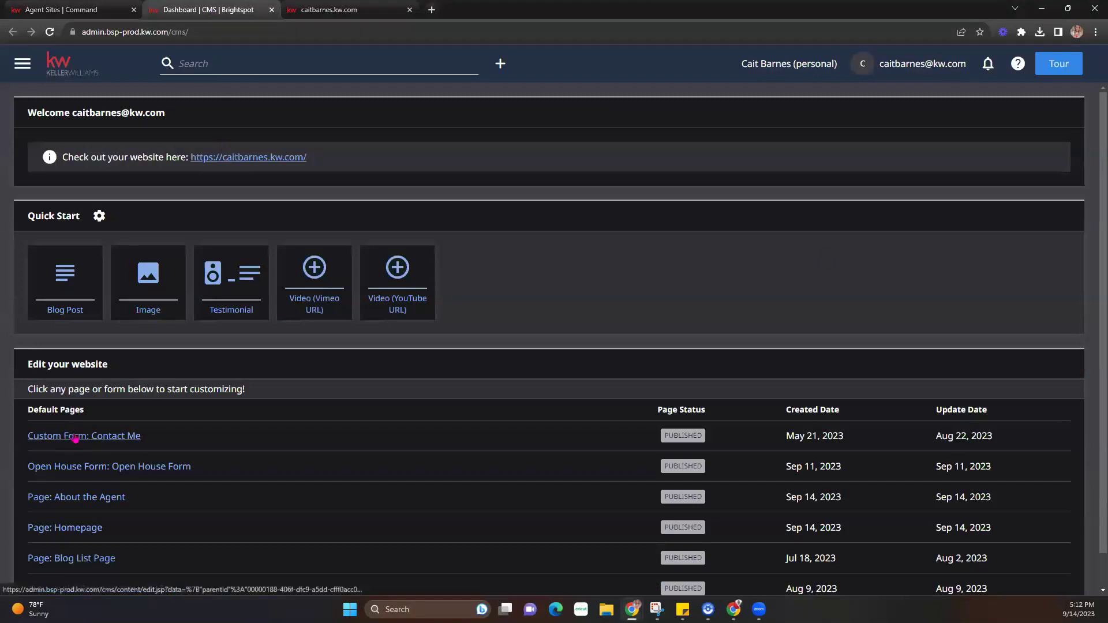
pyautogui.moveTo(27, 409); pyautogui.dragTo(84, 423)
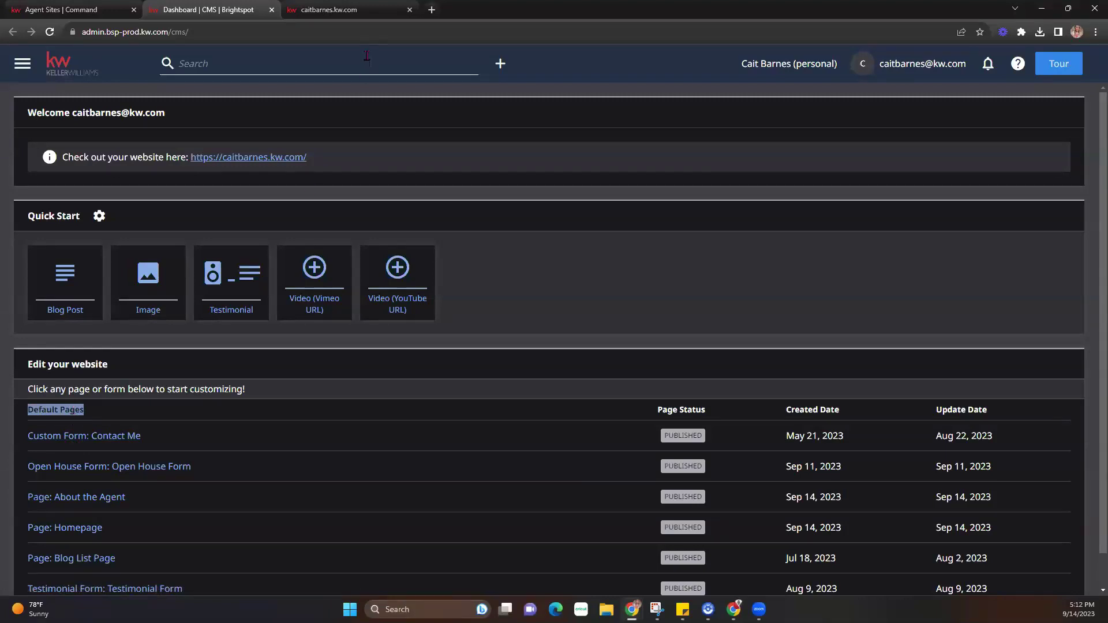
pyautogui.click(368, 10)
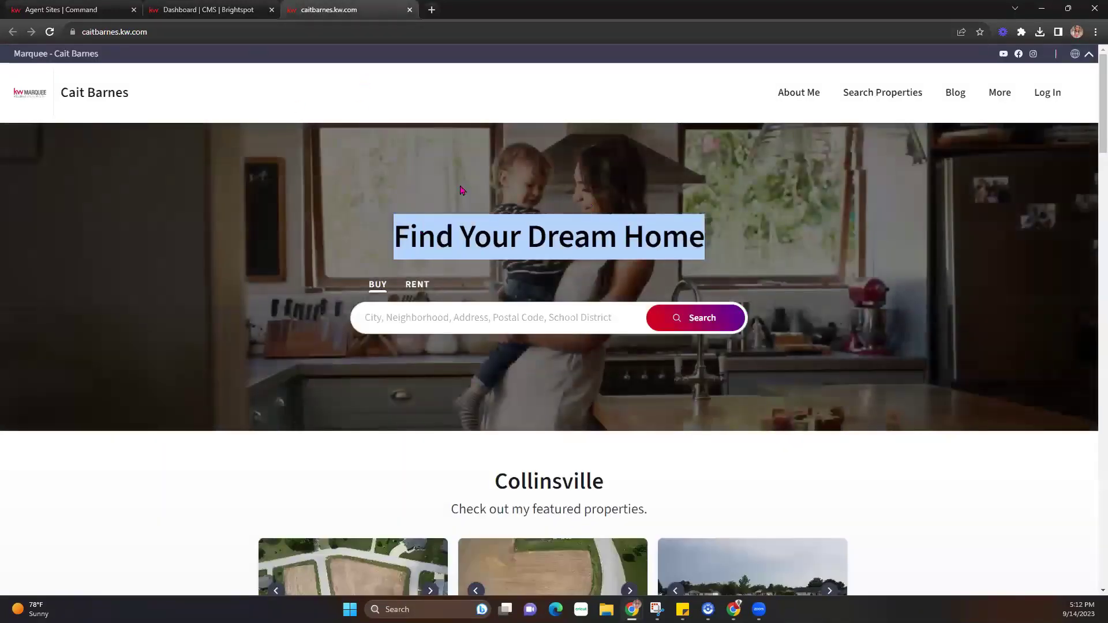
pyautogui.click(208, 10)
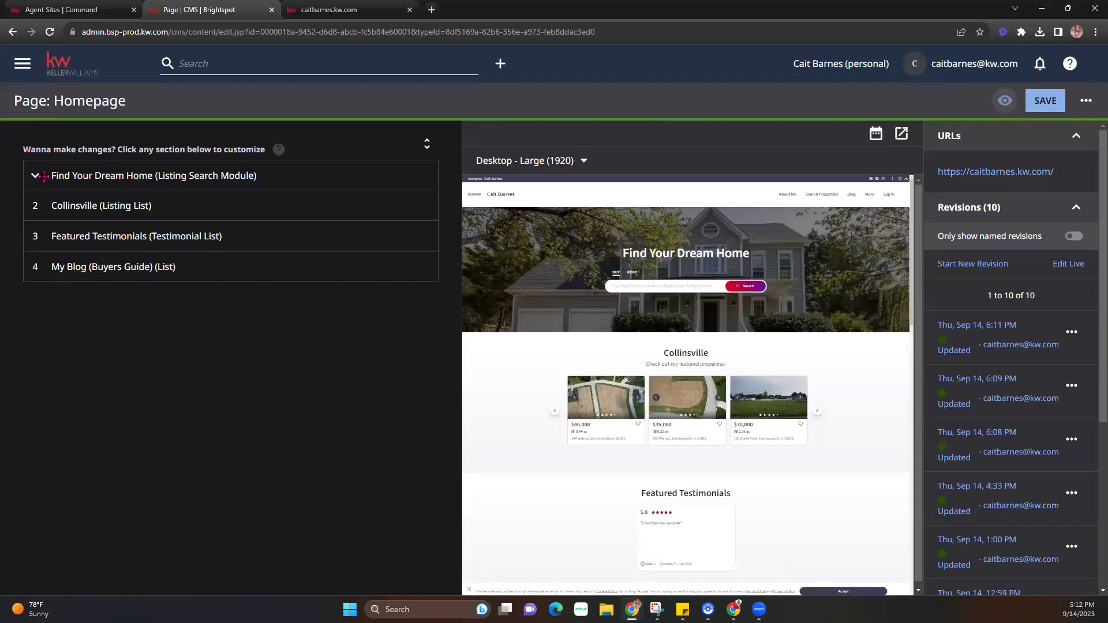
# Step: Expand section 1 and retype 'Dream' so the title still reads 'Find Your Dream Home'
pyautogui.click(34, 175)
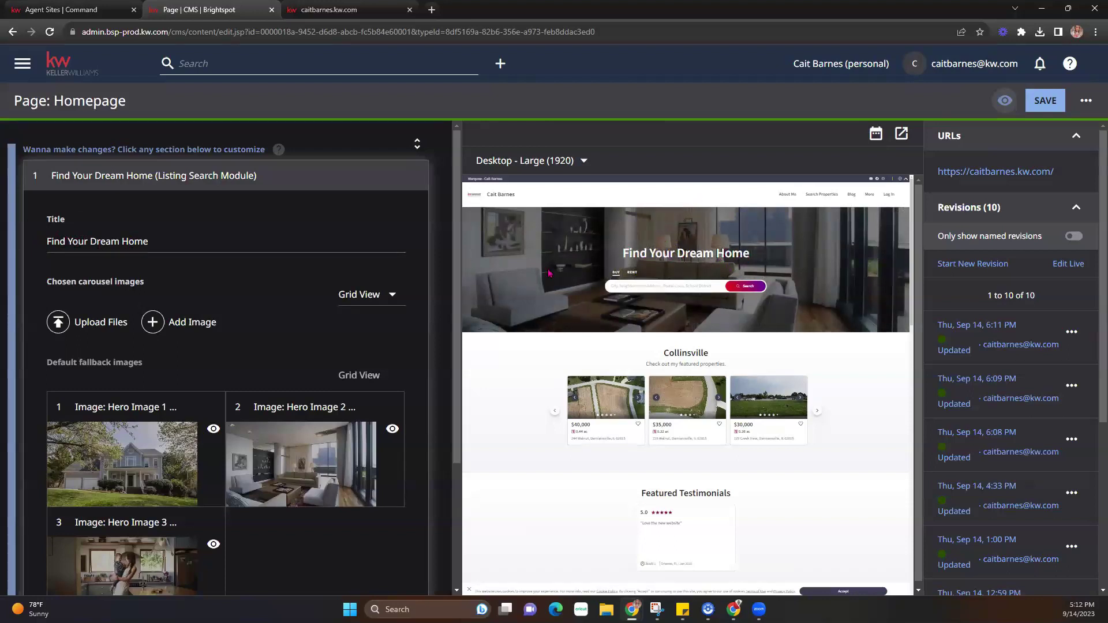
pyautogui.doubleClick(109, 238)
pyautogui.press('BackSpace')
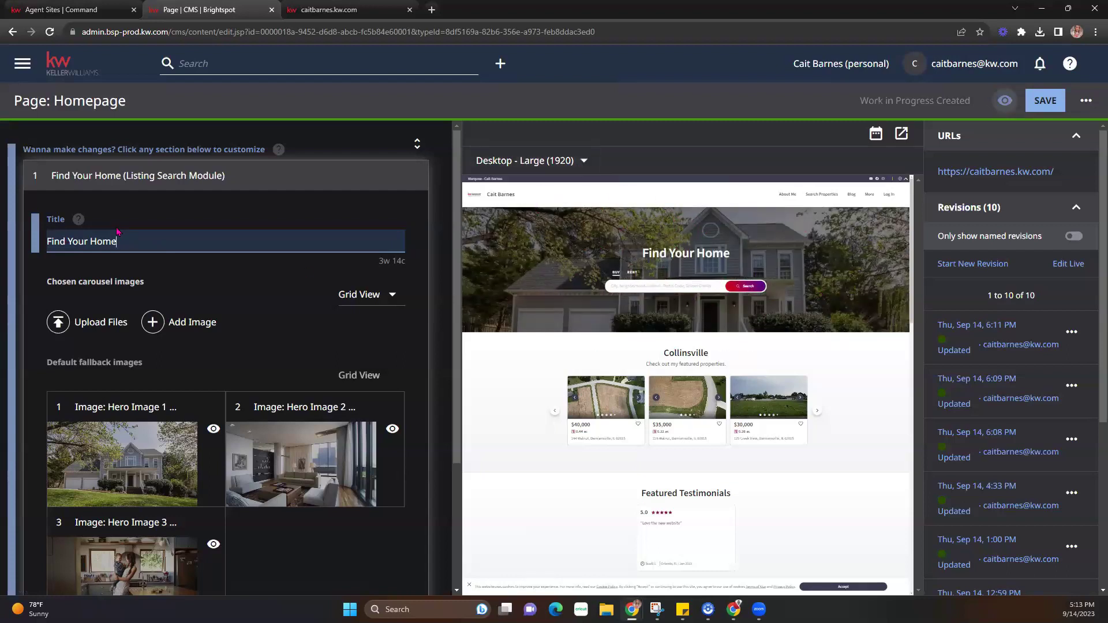
pyautogui.moveTo(93, 242); pyautogui.dragTo(102, 236)
pyautogui.write('Dream')
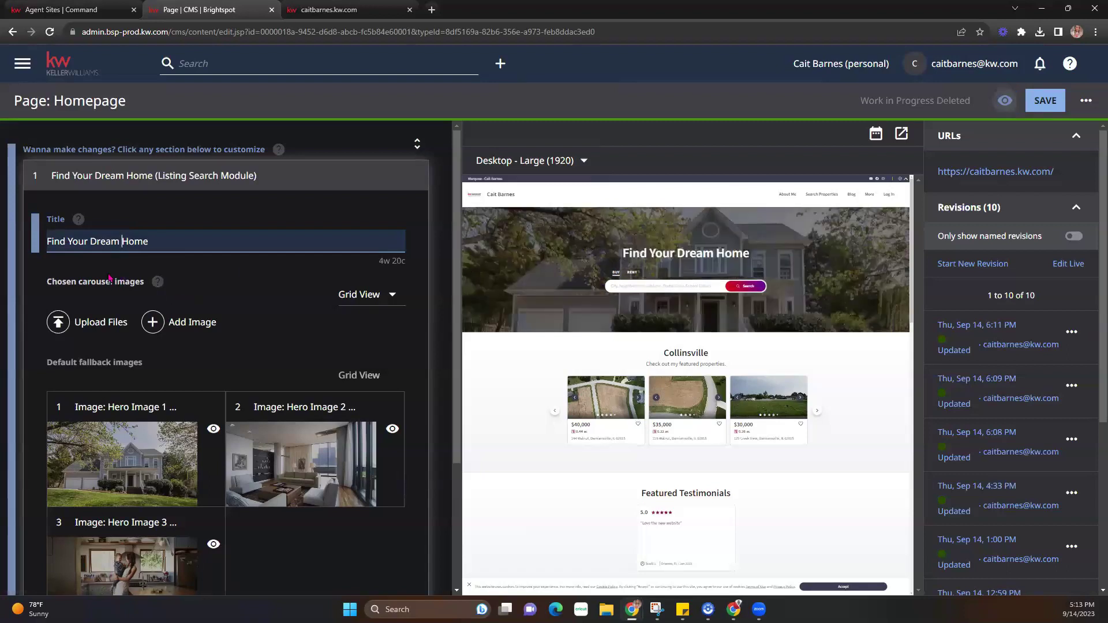
pyautogui.moveTo(48, 287); pyautogui.dragTo(167, 300)
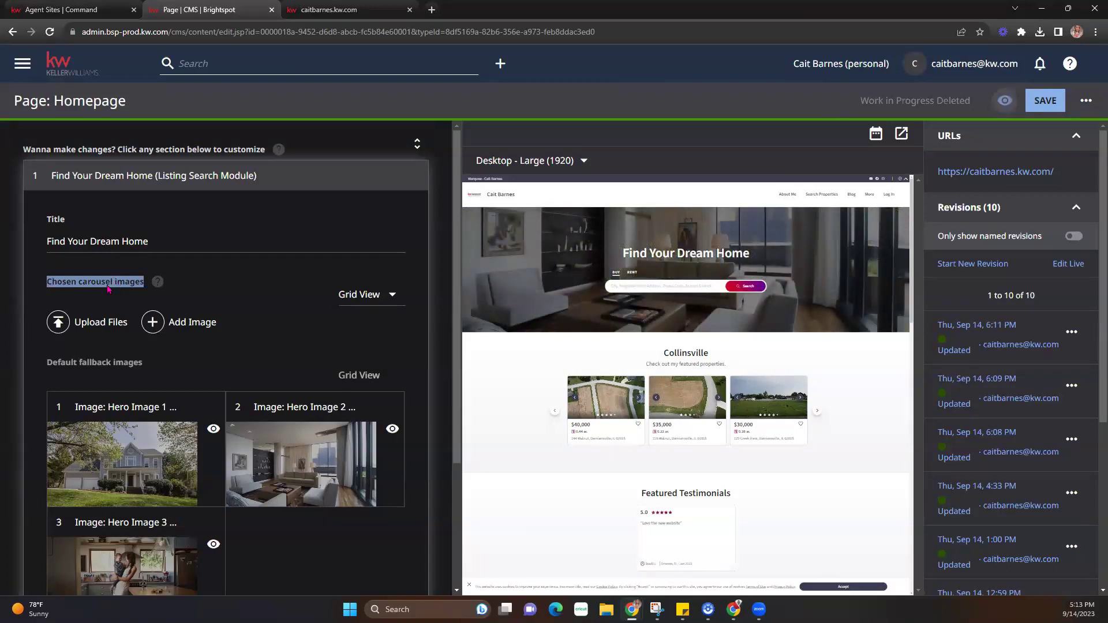
pyautogui.moveTo(46, 369); pyautogui.dragTo(145, 368)
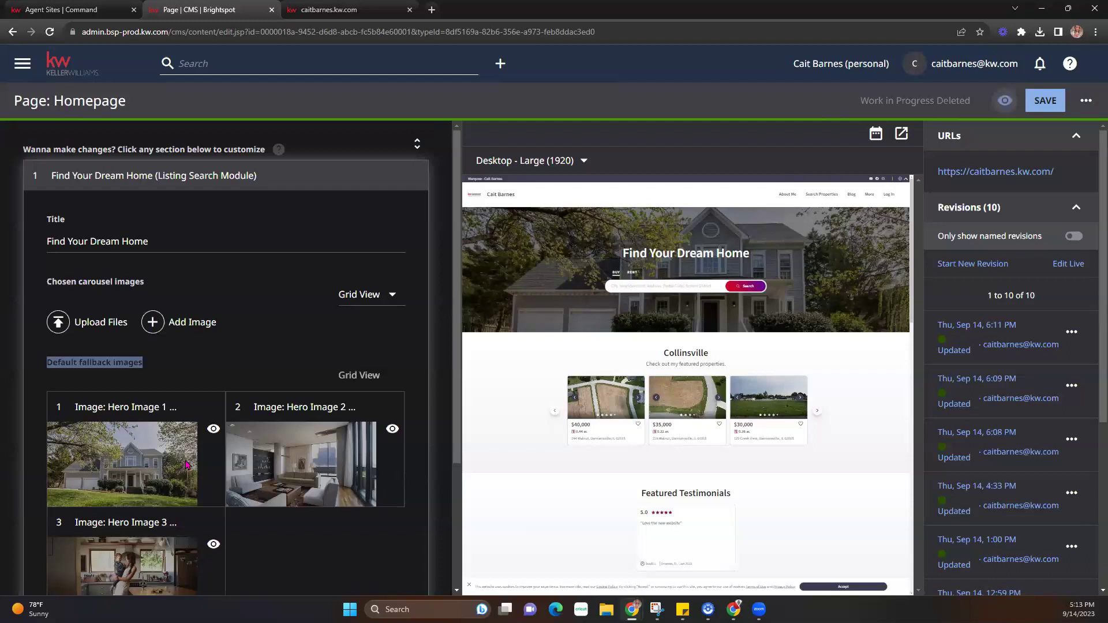
pyautogui.scroll(-3, 187, 464)
pyautogui.scroll(2, 188, 464)
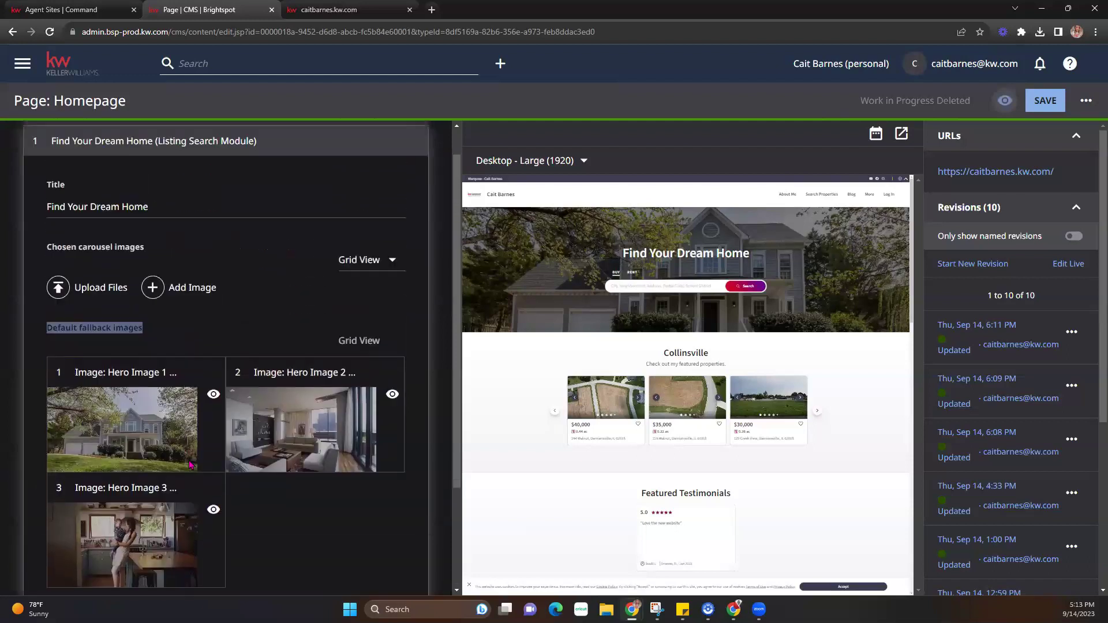
pyautogui.scroll(1, 190, 464)
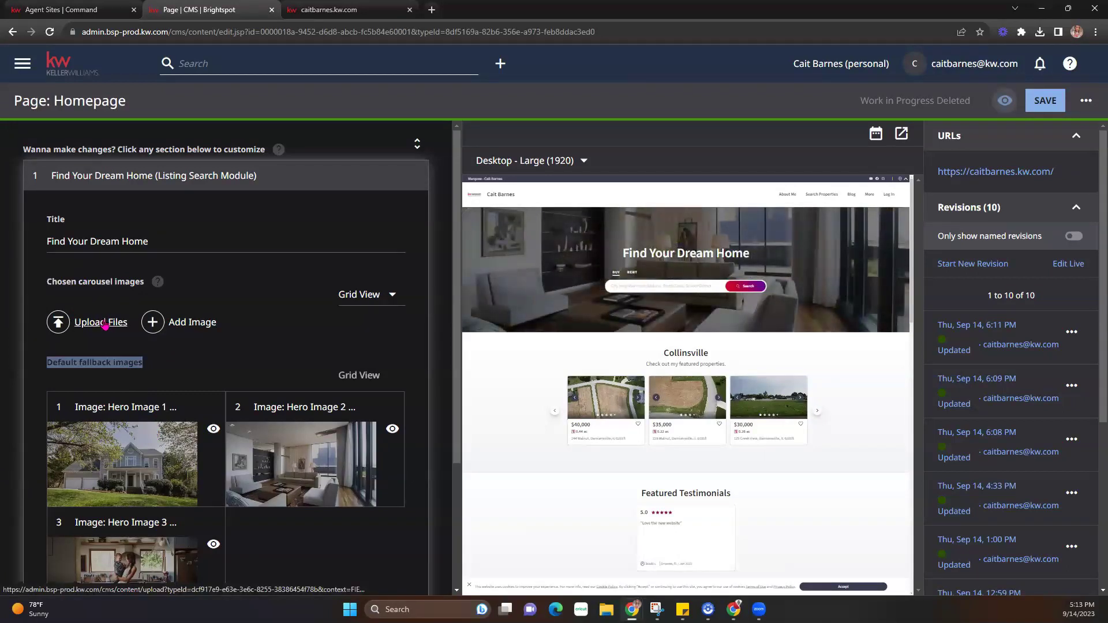
# Step: Upload the Autumn-themed-house-entrance image from the Desktop as a carousel image
pyautogui.click(105, 326)
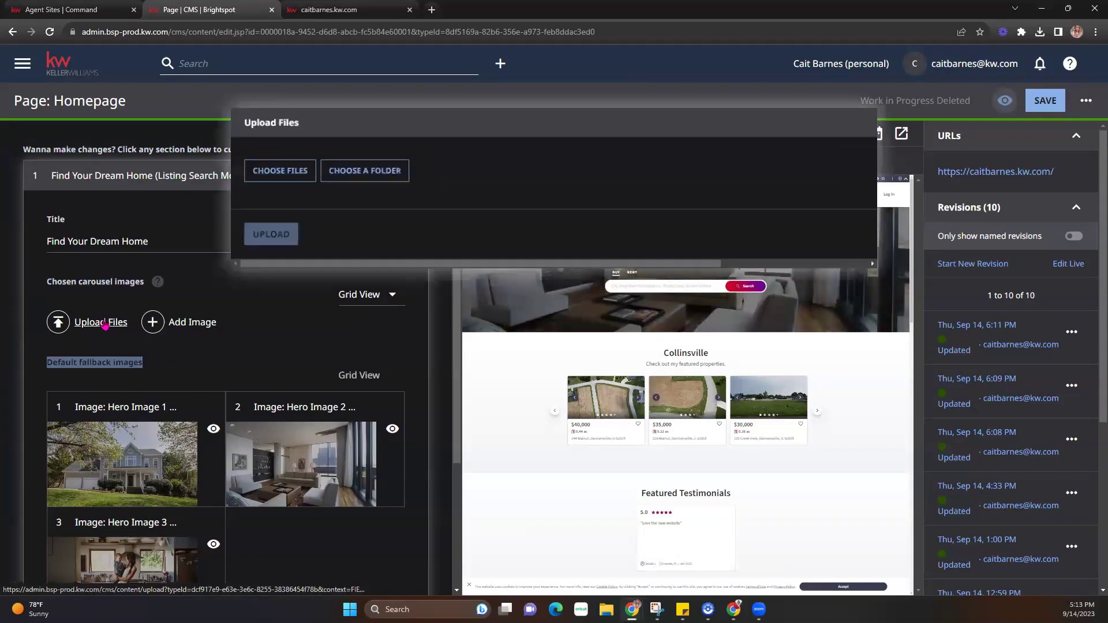
pyautogui.click(275, 172)
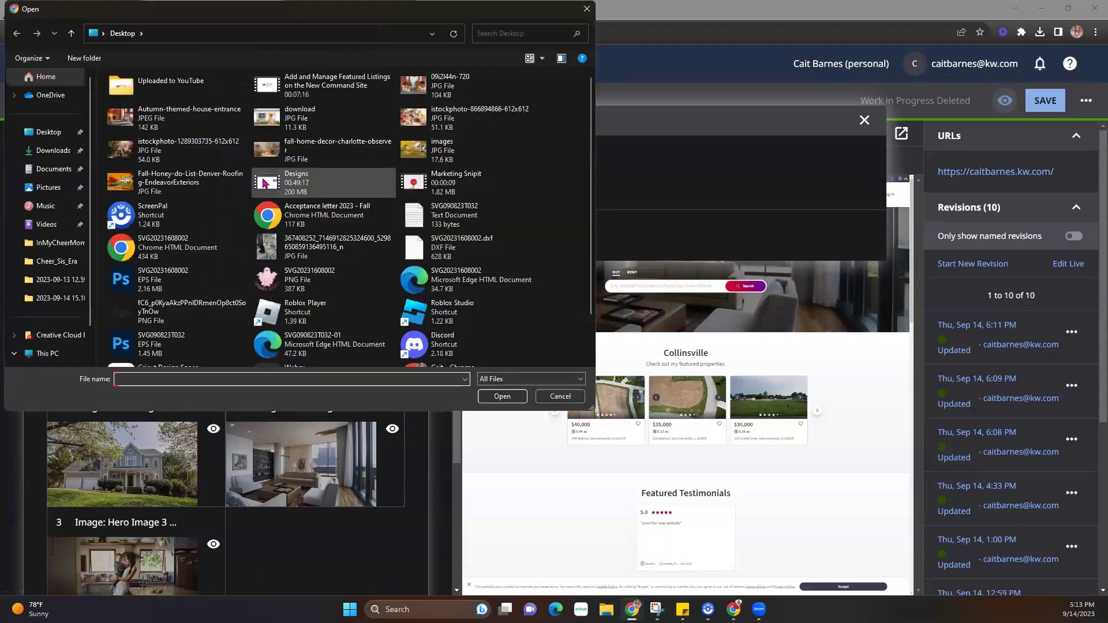
pyautogui.doubleClick(179, 126)
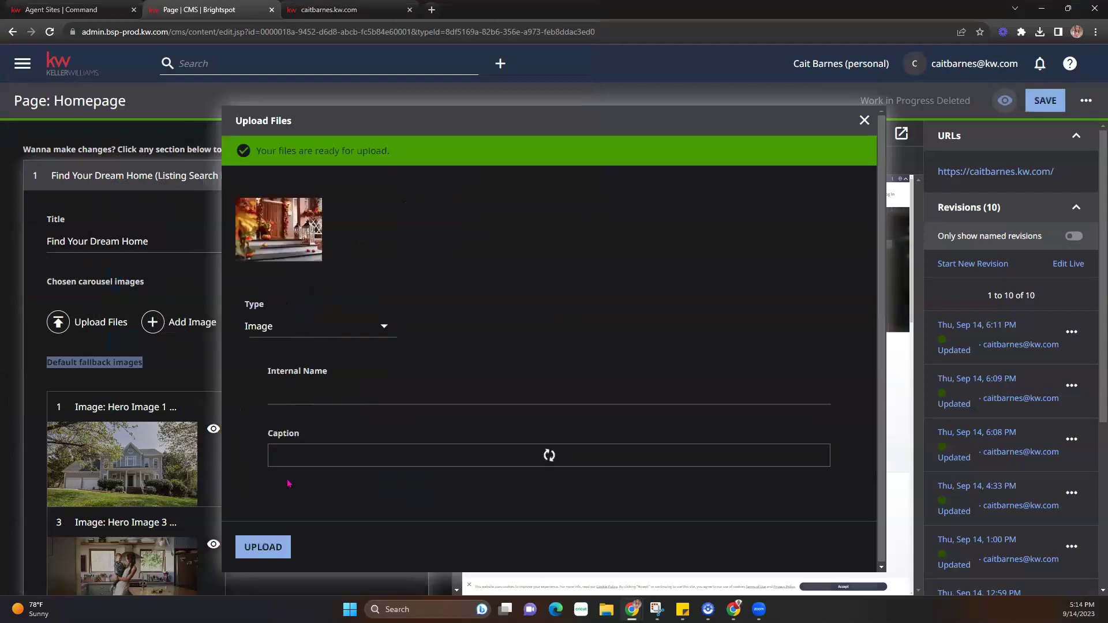
pyautogui.click(281, 548)
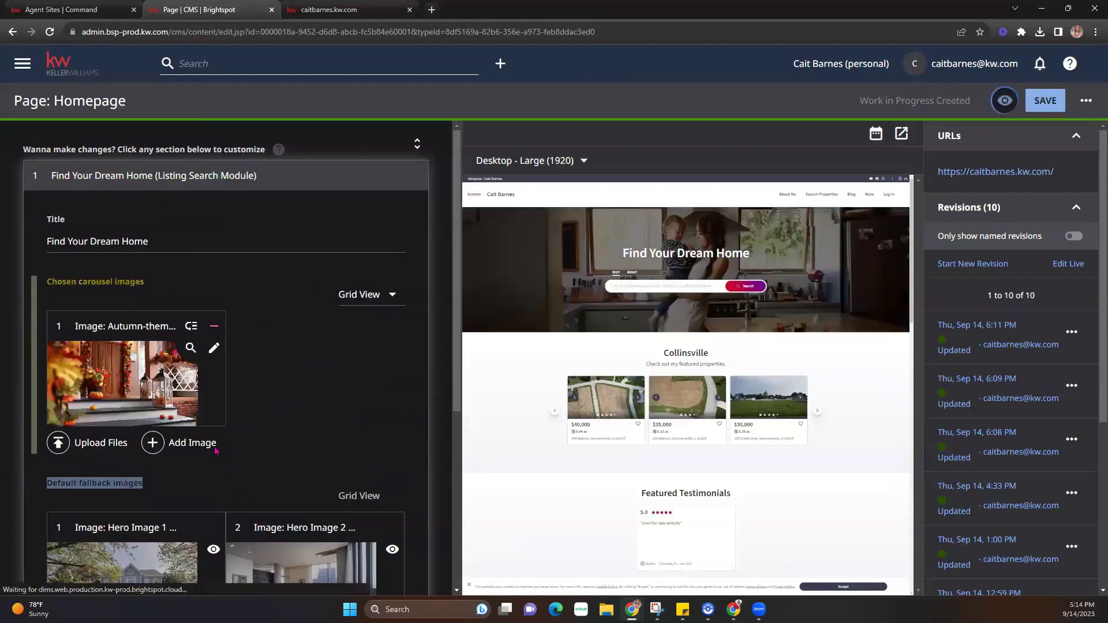
# Step: Upload the pumpkin-filled porch image, keeping its content type as Image
pyautogui.click(101, 445)
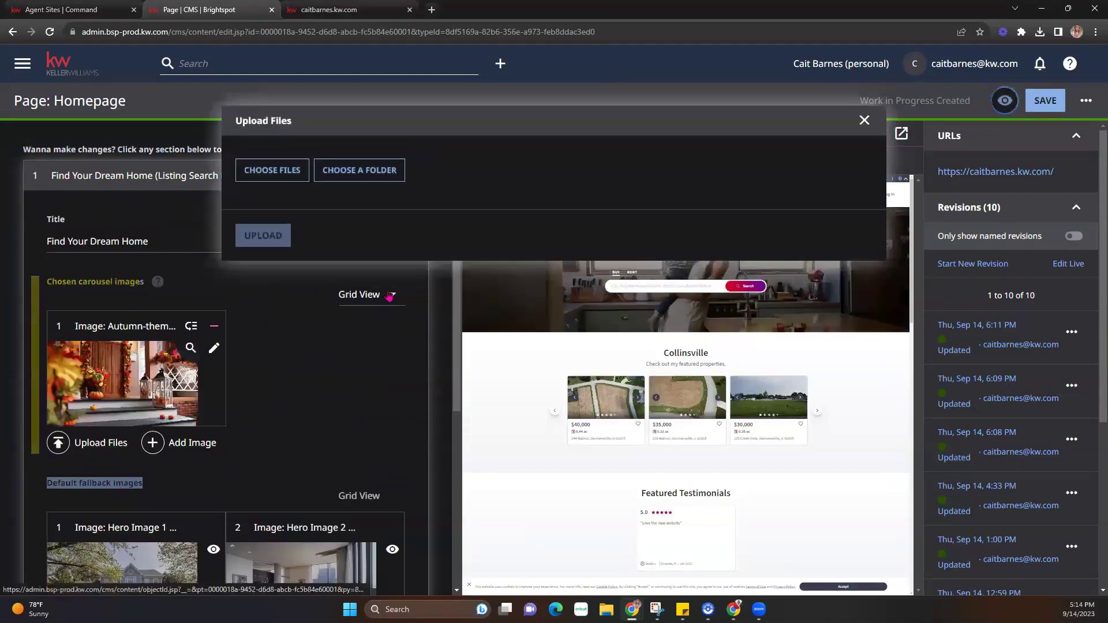
pyautogui.click(286, 181)
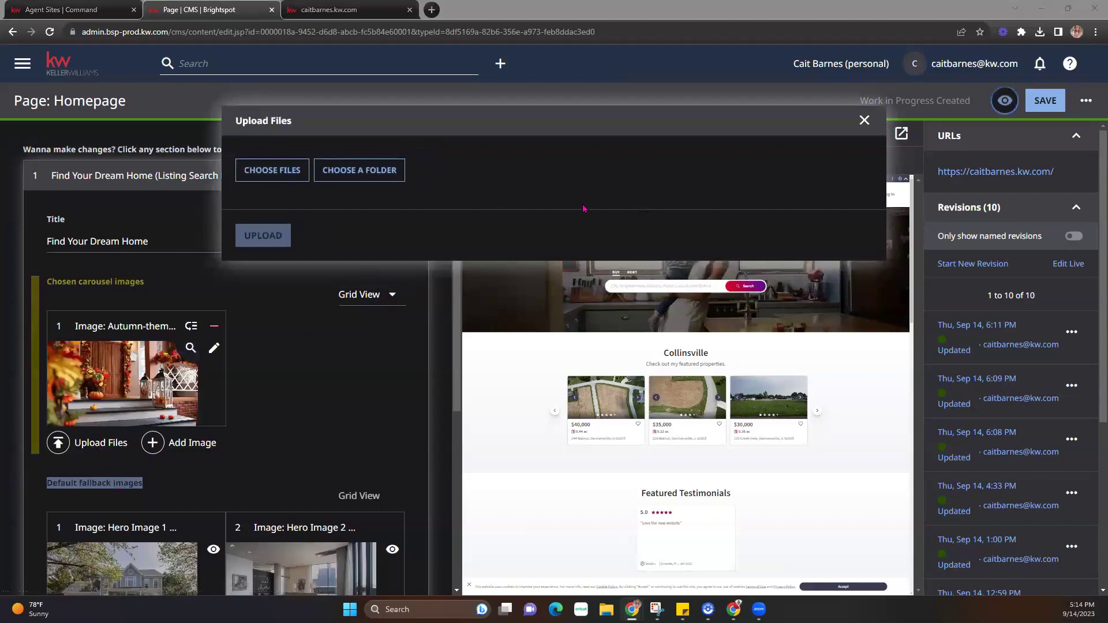
pyautogui.doubleClick(429, 112)
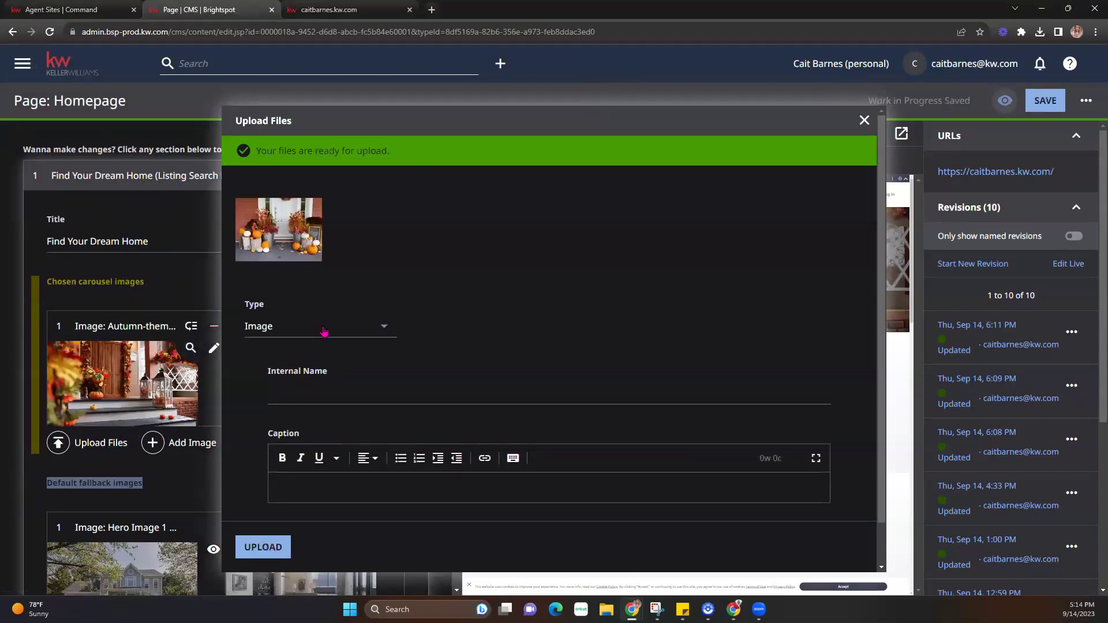
pyautogui.click(323, 327)
pyautogui.click(350, 382)
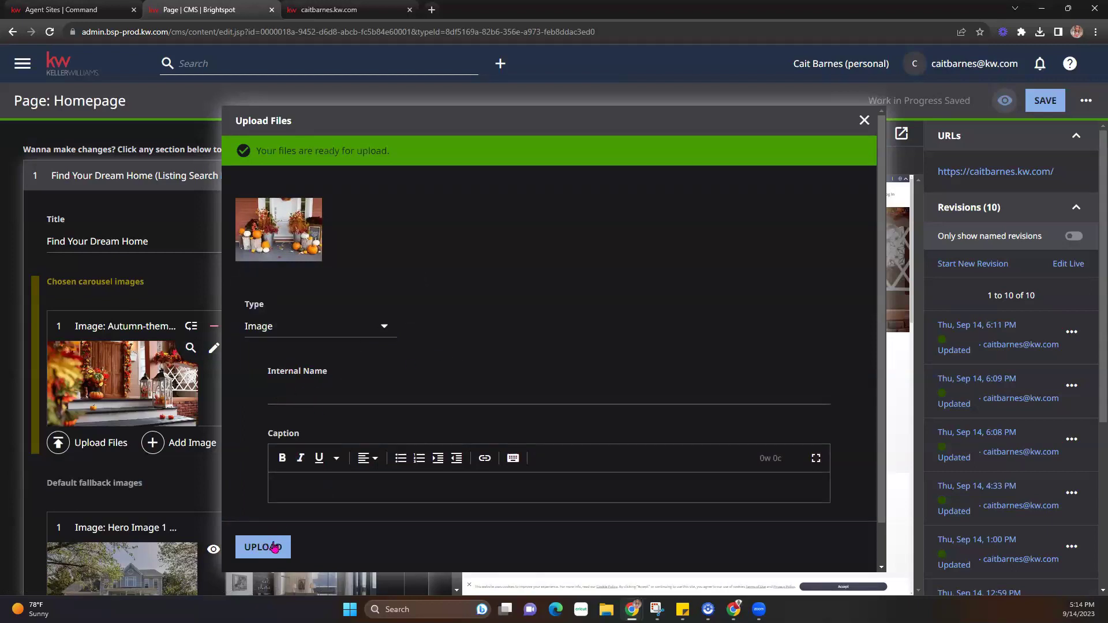
pyautogui.click(275, 547)
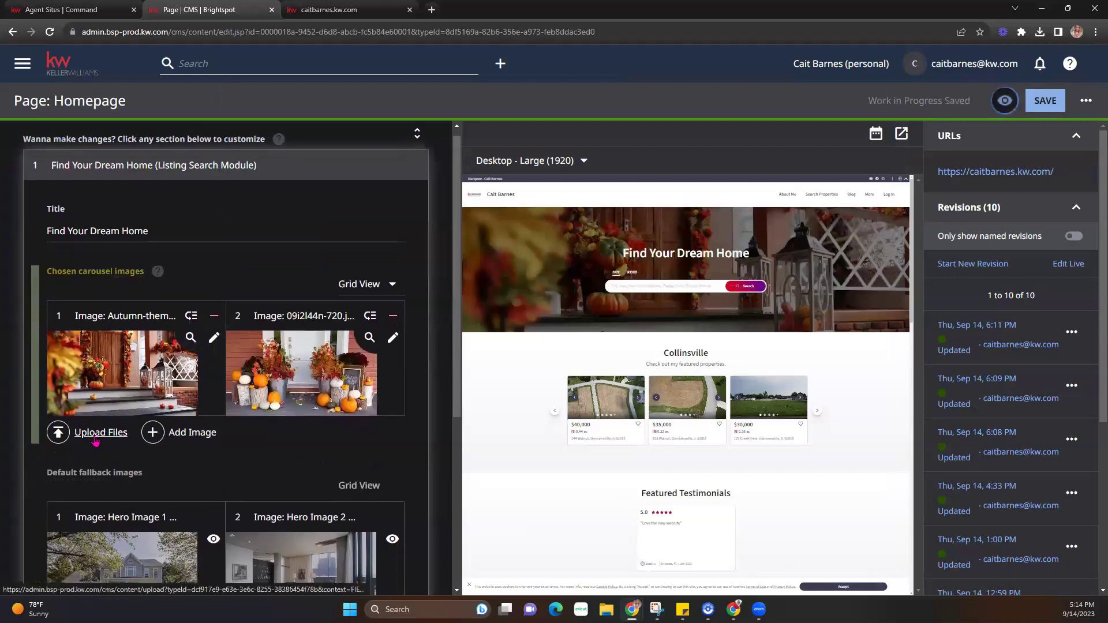
# Step: Upload the istockphoto fall family photo as the third carousel image
pyautogui.click(95, 434)
pyautogui.click(272, 168)
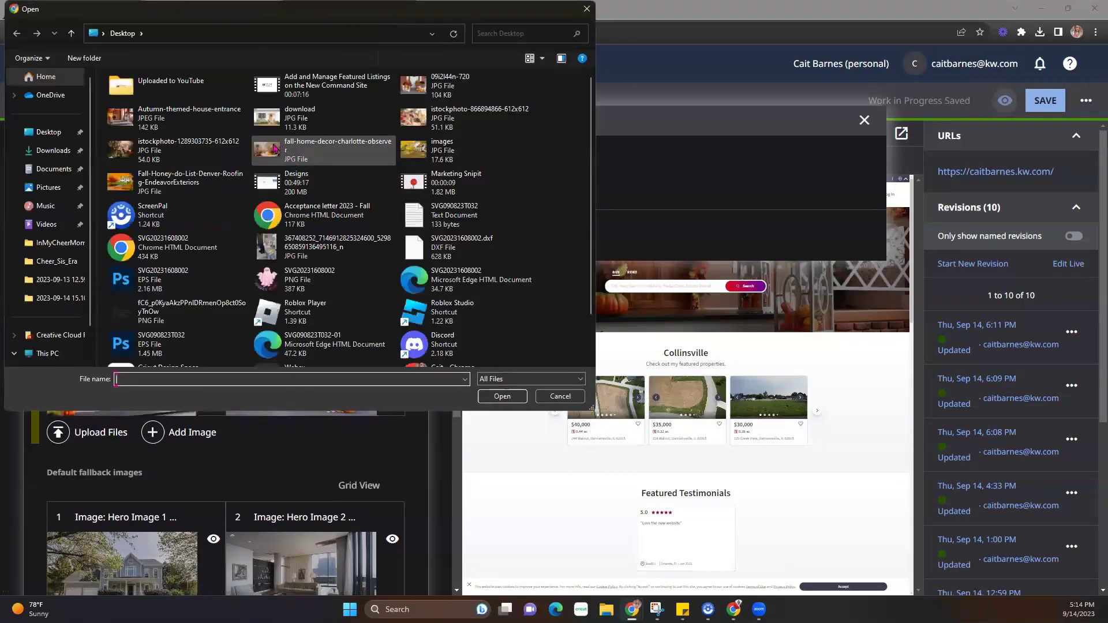
pyautogui.doubleClick(456, 115)
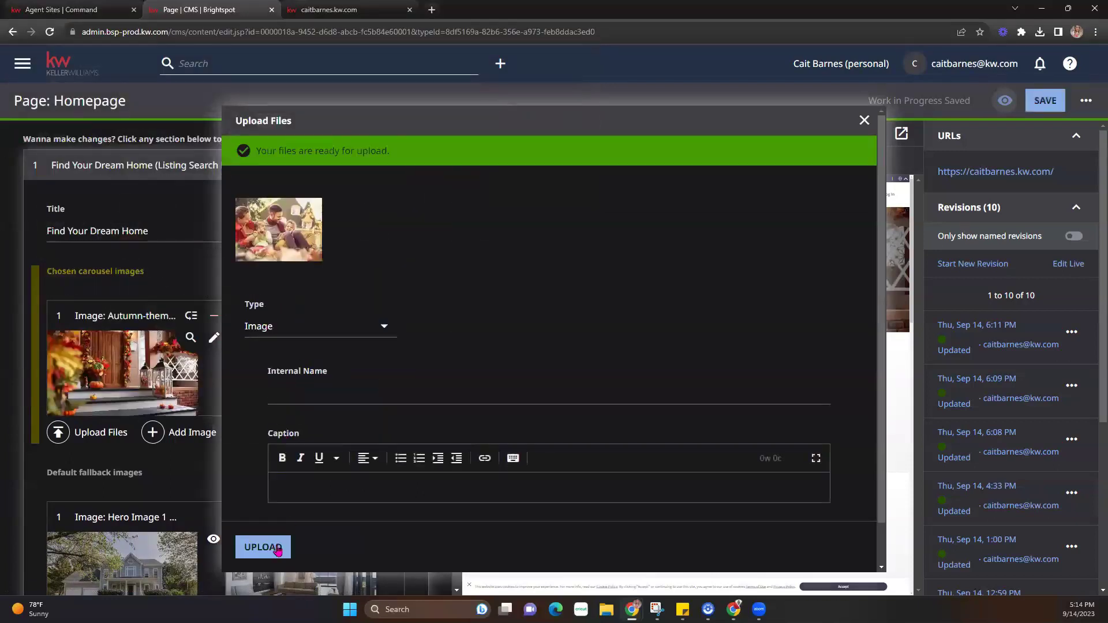
pyautogui.click(276, 549)
pyautogui.scroll(-2, 99, 454)
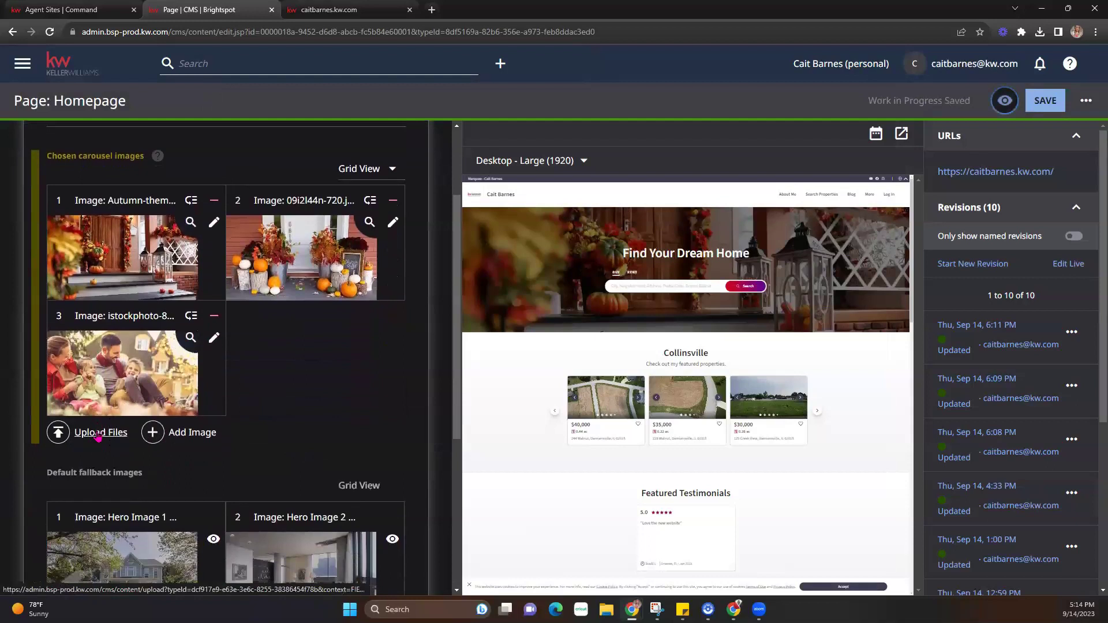
# Step: Upload the Fall-Honey-do autumn house exterior image as the fourth carousel image
pyautogui.click(98, 434)
pyautogui.click(288, 177)
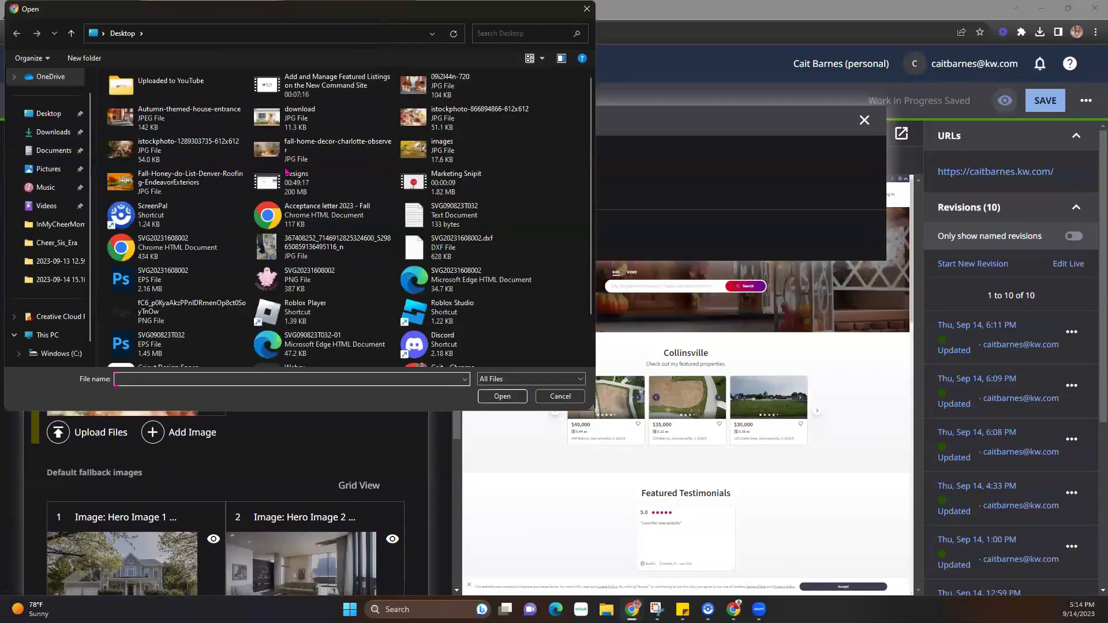
pyautogui.doubleClick(173, 182)
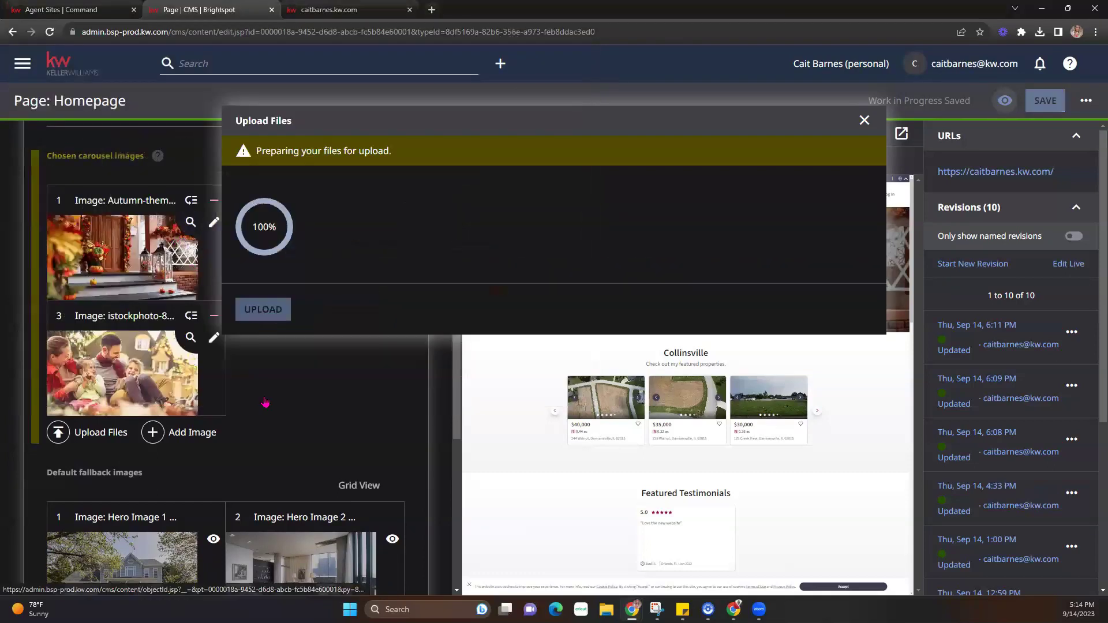
pyautogui.click(261, 548)
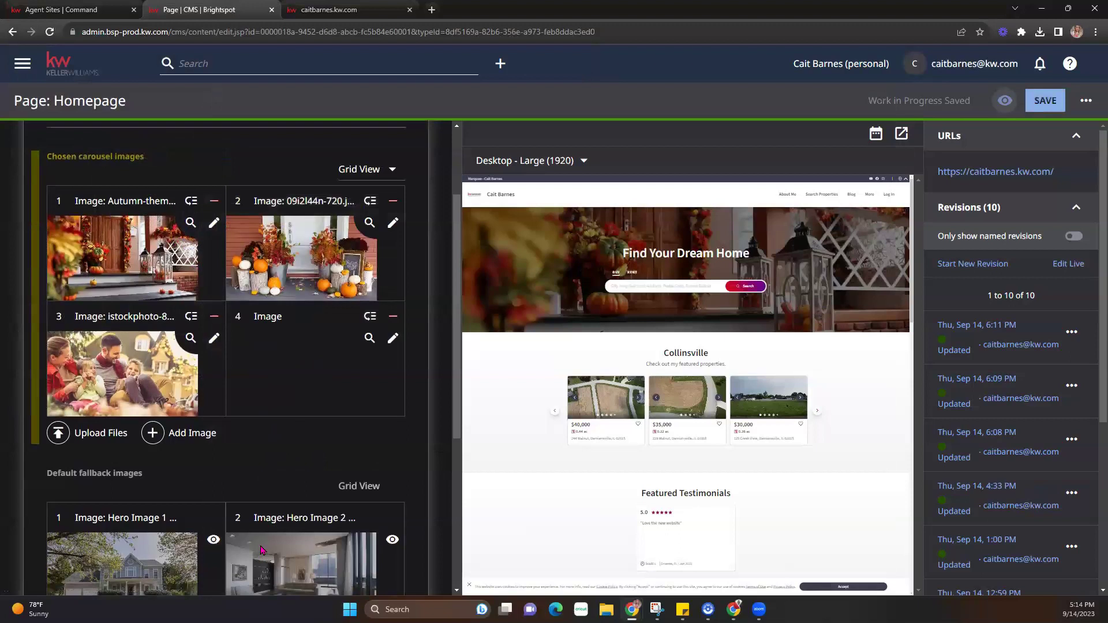
# Step: Upload download.jpg as the fifth carousel image
pyautogui.click(115, 433)
pyautogui.click(272, 171)
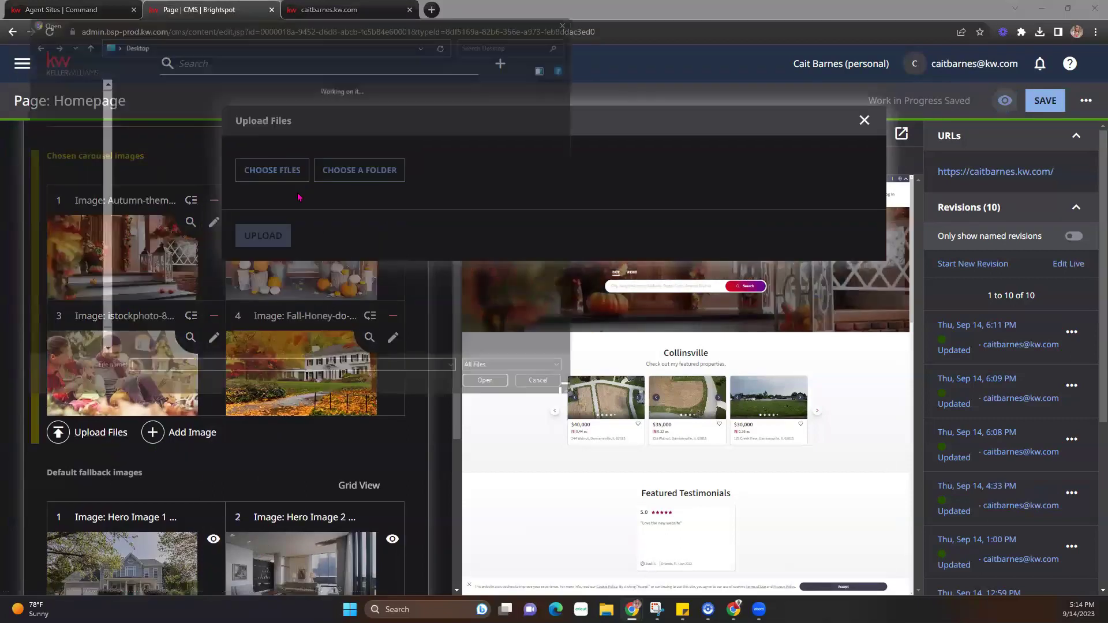
pyautogui.doubleClick(294, 115)
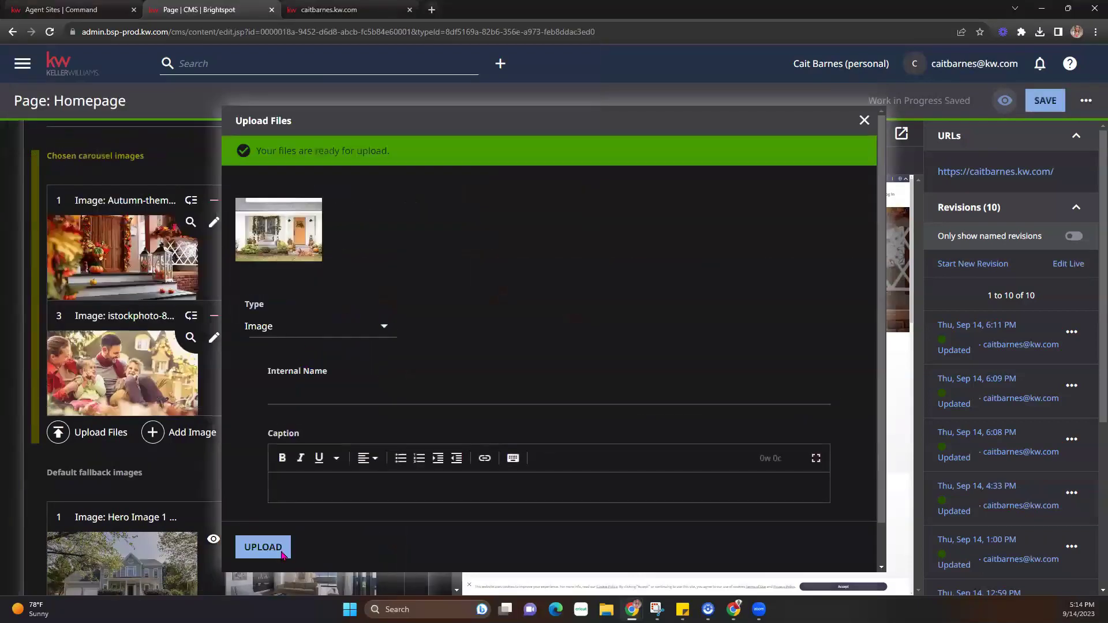
pyautogui.click(277, 545)
pyautogui.scroll(-2, 231, 404)
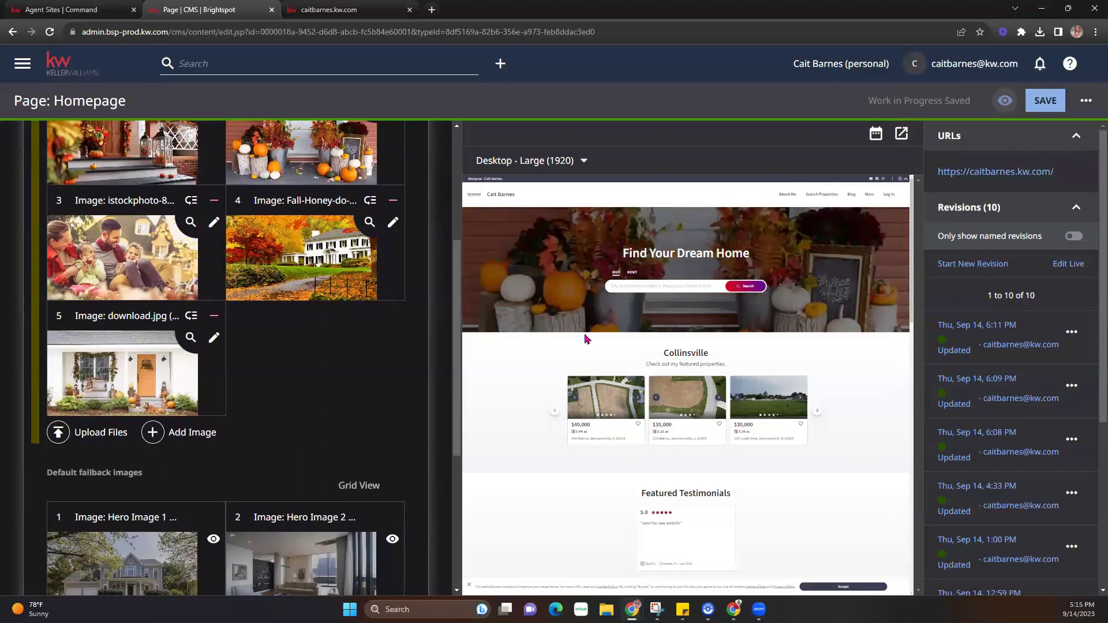
pyautogui.click(569, 163)
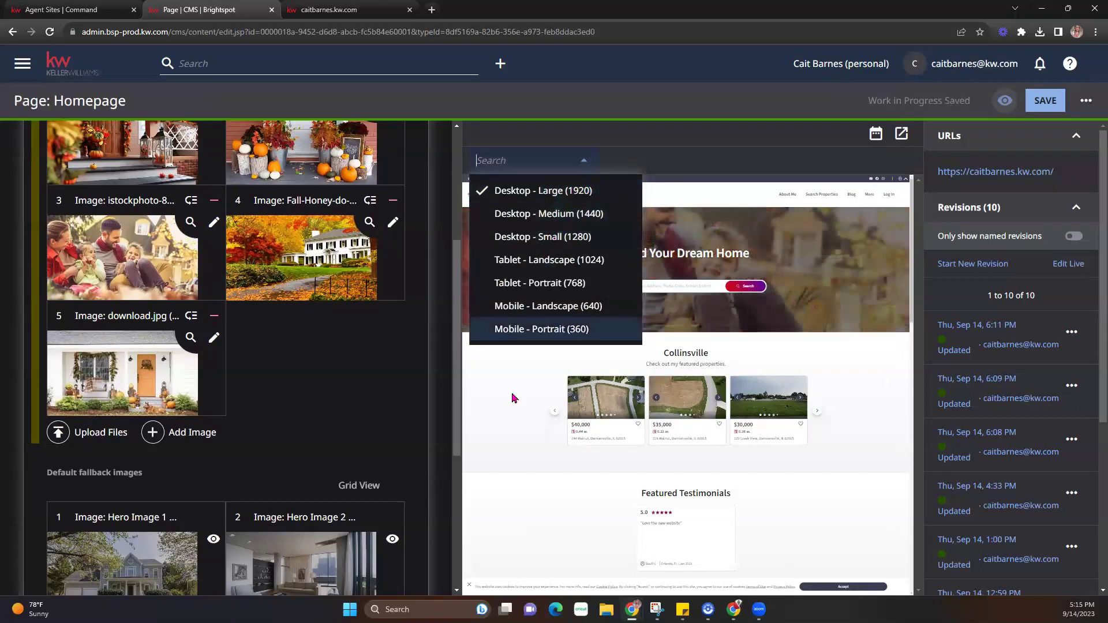
pyautogui.click(704, 173)
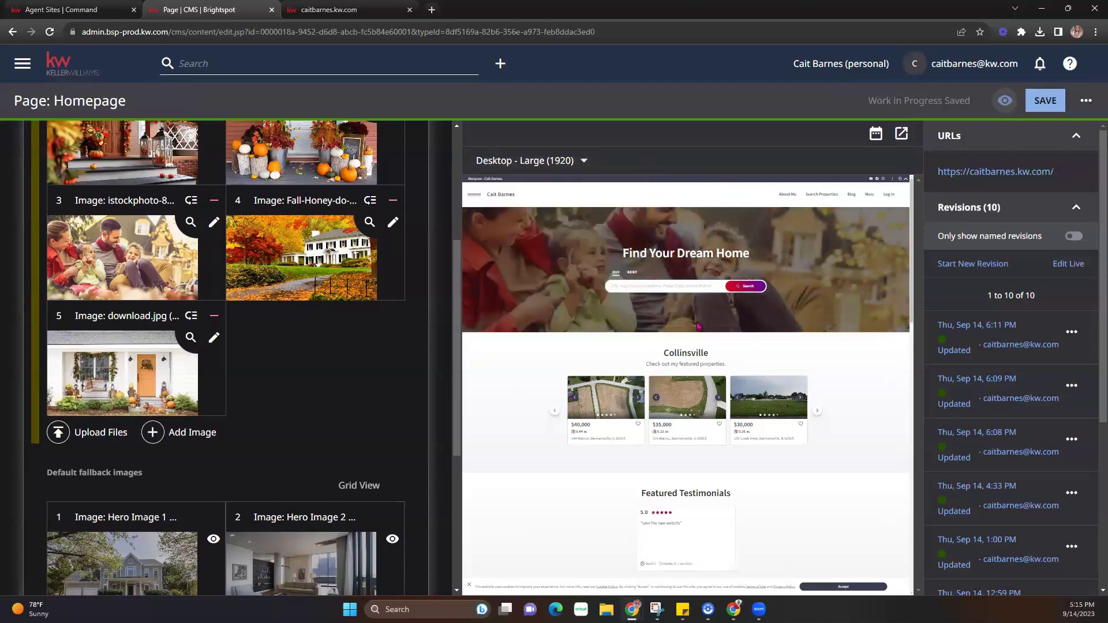
pyautogui.click(583, 162)
pyautogui.click(553, 328)
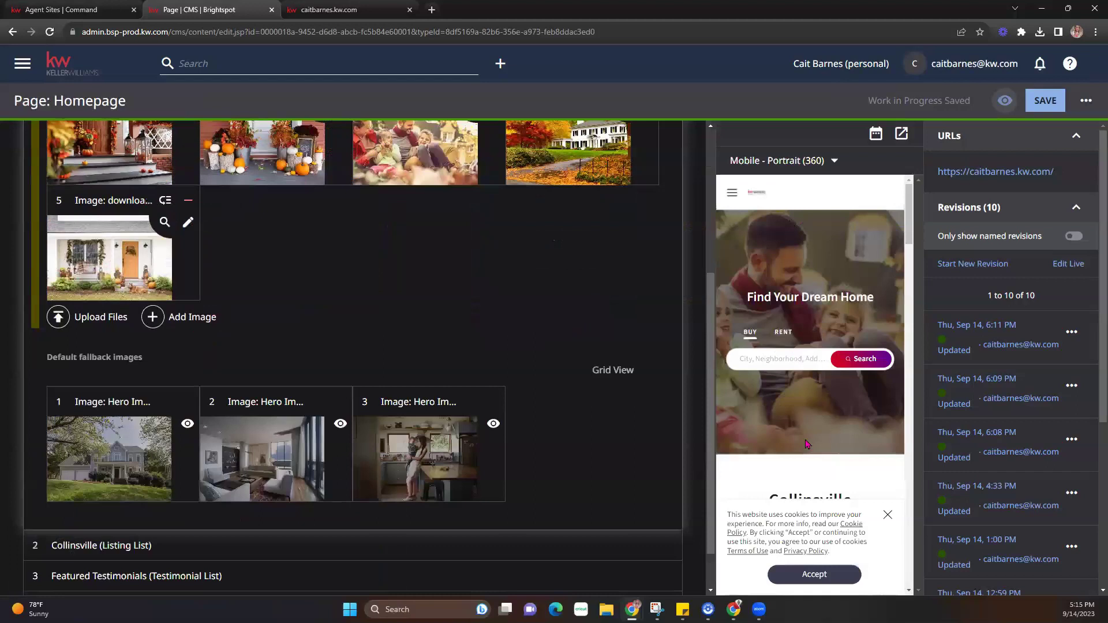
pyautogui.click(814, 161)
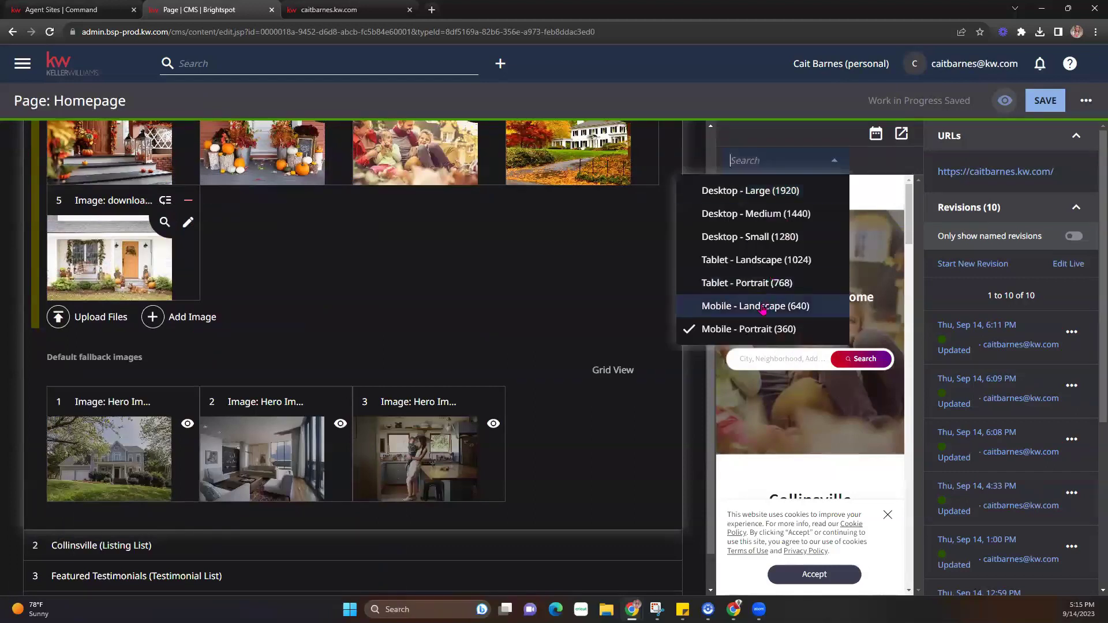
pyautogui.click(763, 307)
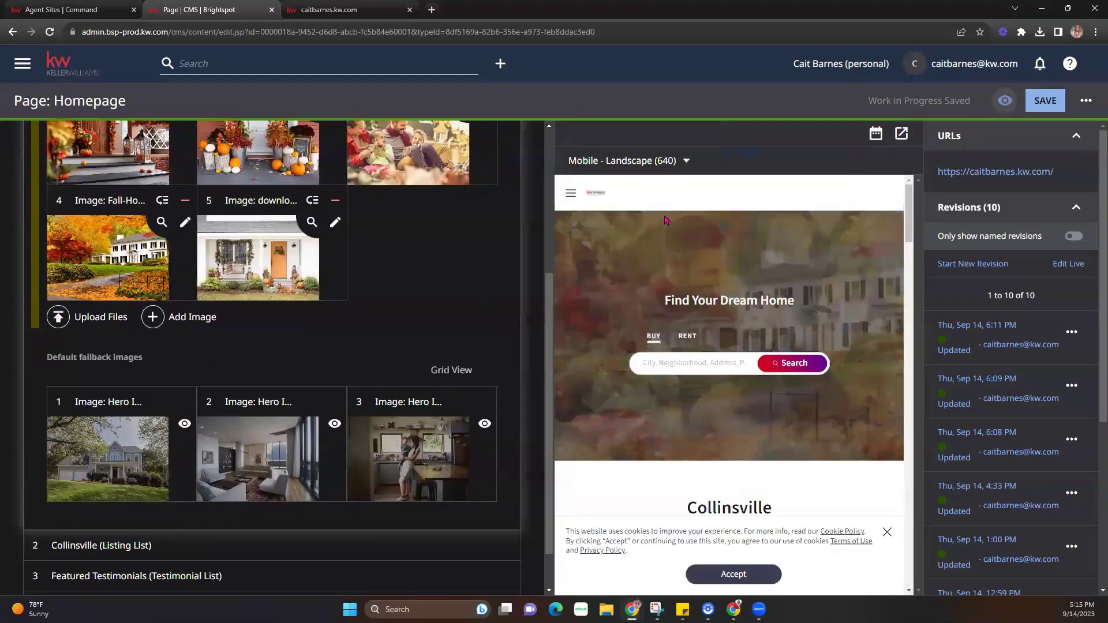
pyautogui.click(672, 161)
pyautogui.click(634, 282)
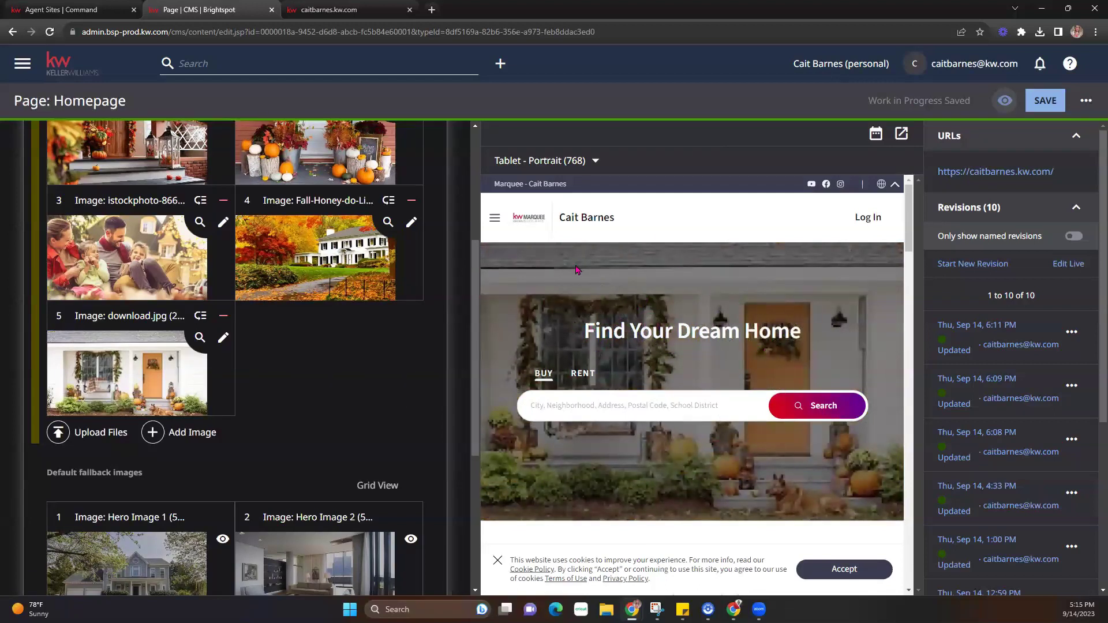
pyautogui.click(574, 165)
pyautogui.click(585, 196)
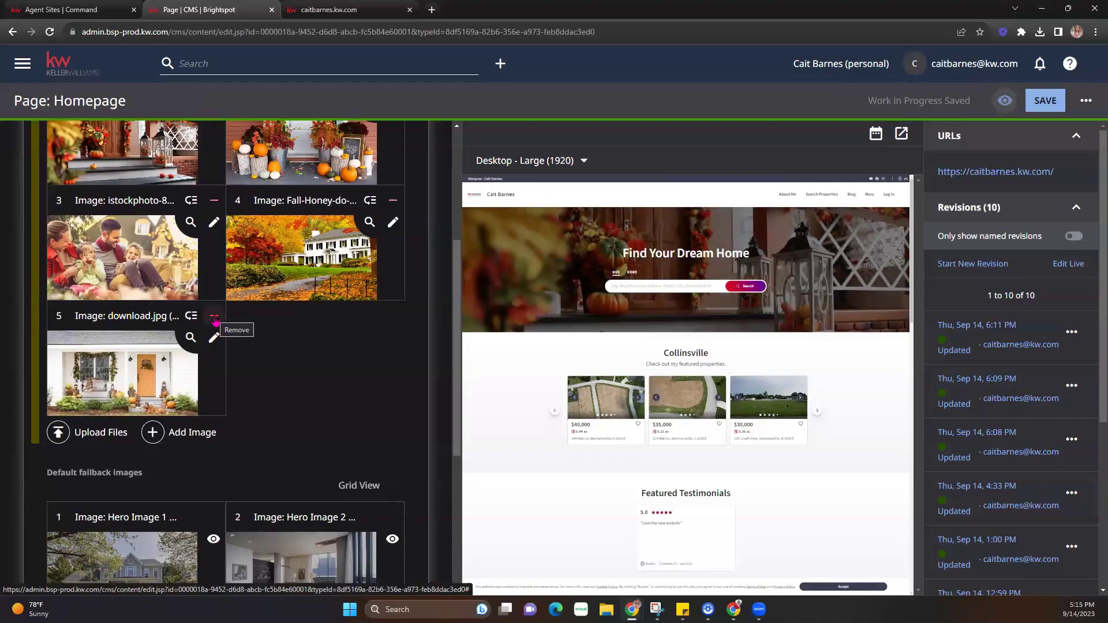
# Step: Mark carousel image 5, the blurry download.jpg, for removal, leaving four autumn photos
pyautogui.click(215, 319)
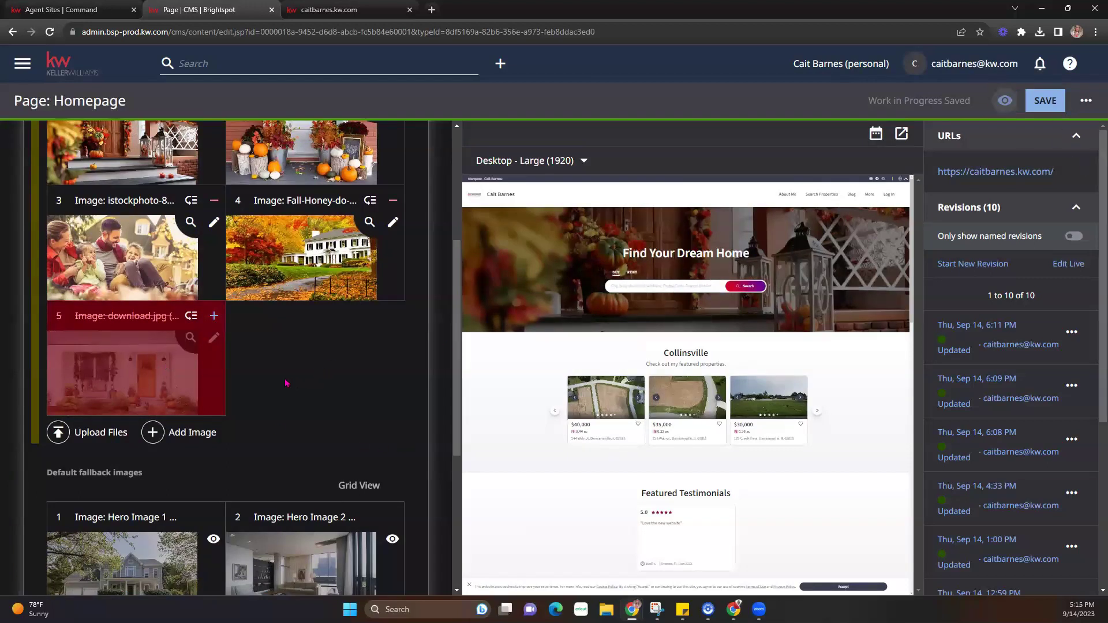
pyautogui.scroll(5, 265, 389)
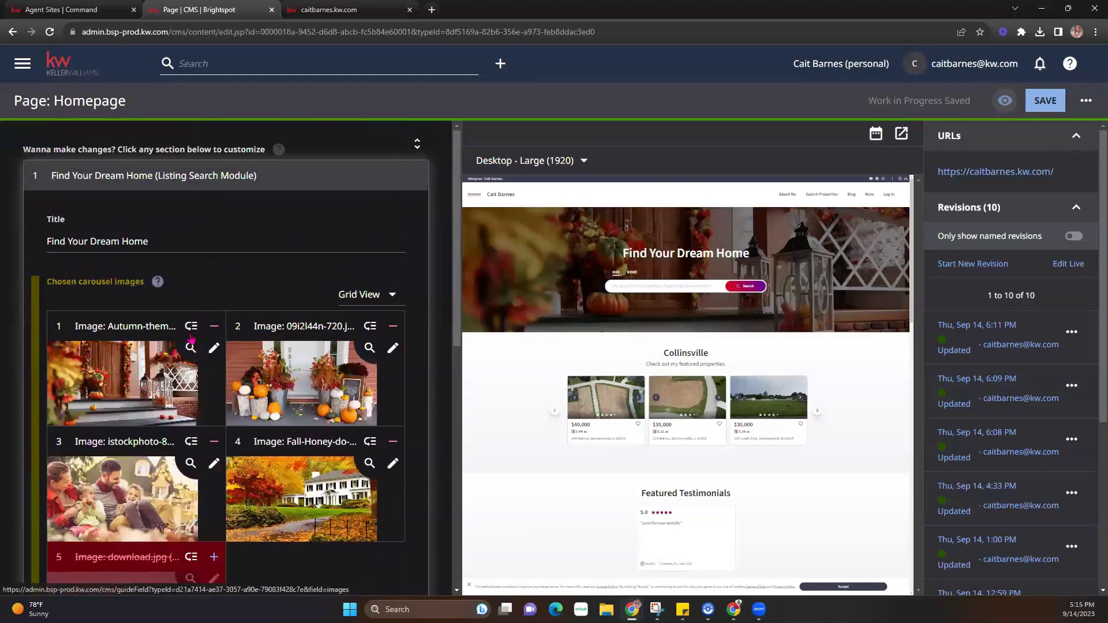
pyautogui.press('Tab')
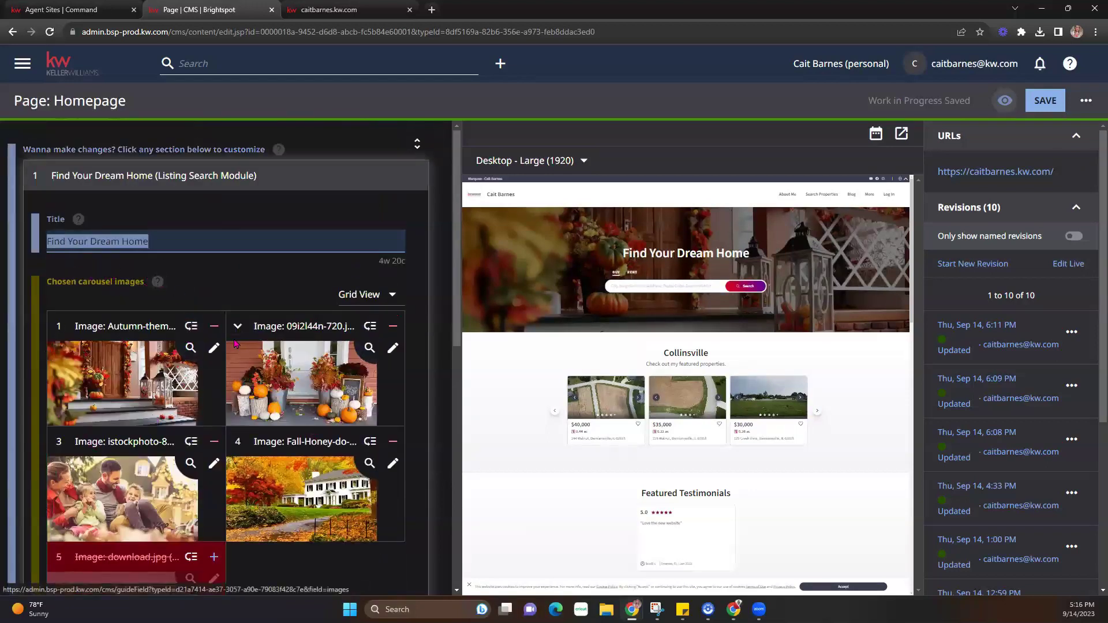
pyautogui.scroll(-5, 205, 349)
pyautogui.scroll(-1, 205, 349)
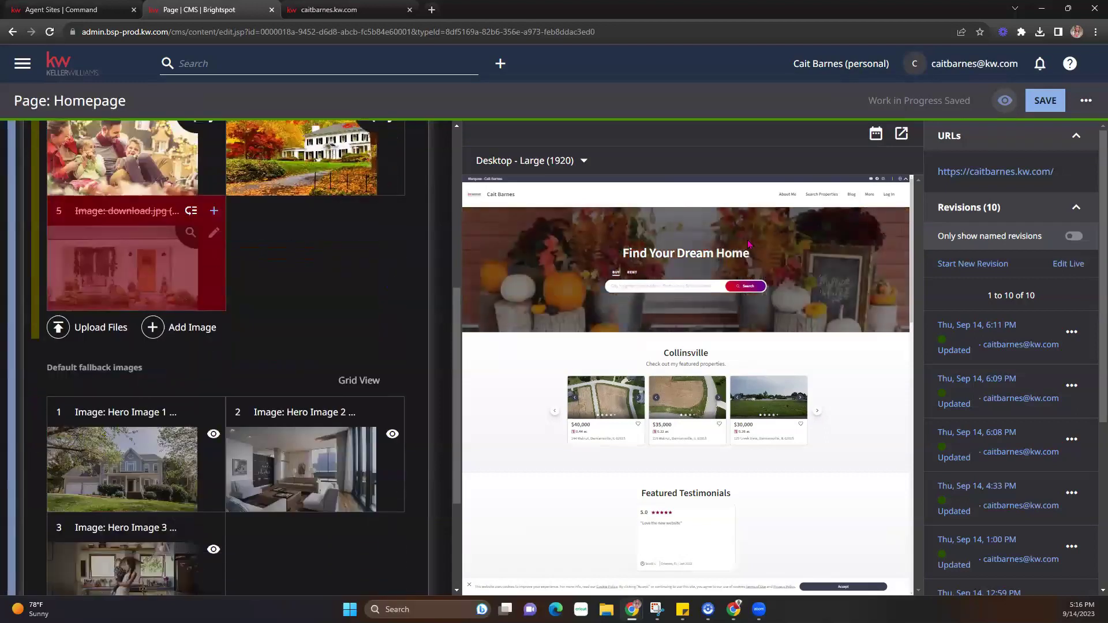
# Step: Save the homepage carousel edits as revision 11
pyautogui.click(1046, 102)
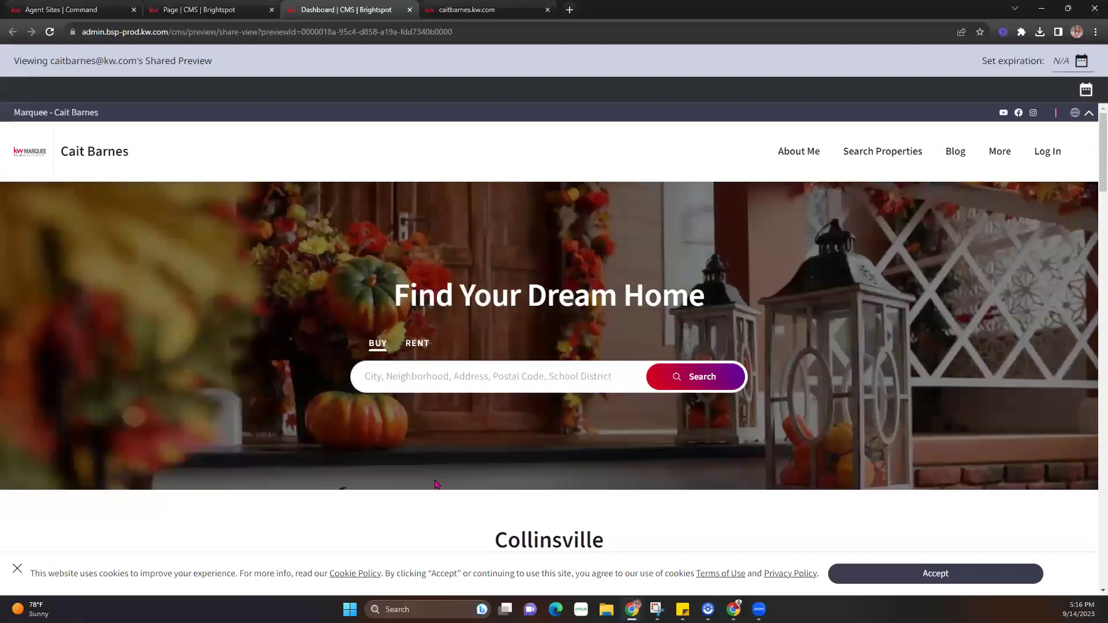
# Step: In the Homepage editor, expand the Listing Search Module and add an empty Untitled image slot
pyautogui.click(219, 10)
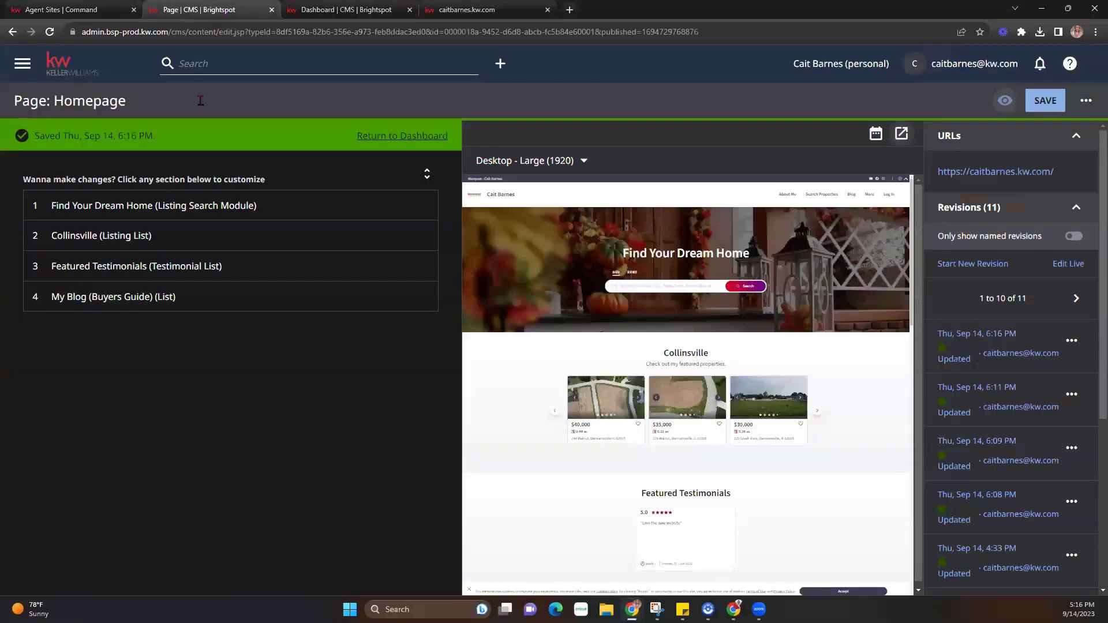
pyautogui.click(171, 208)
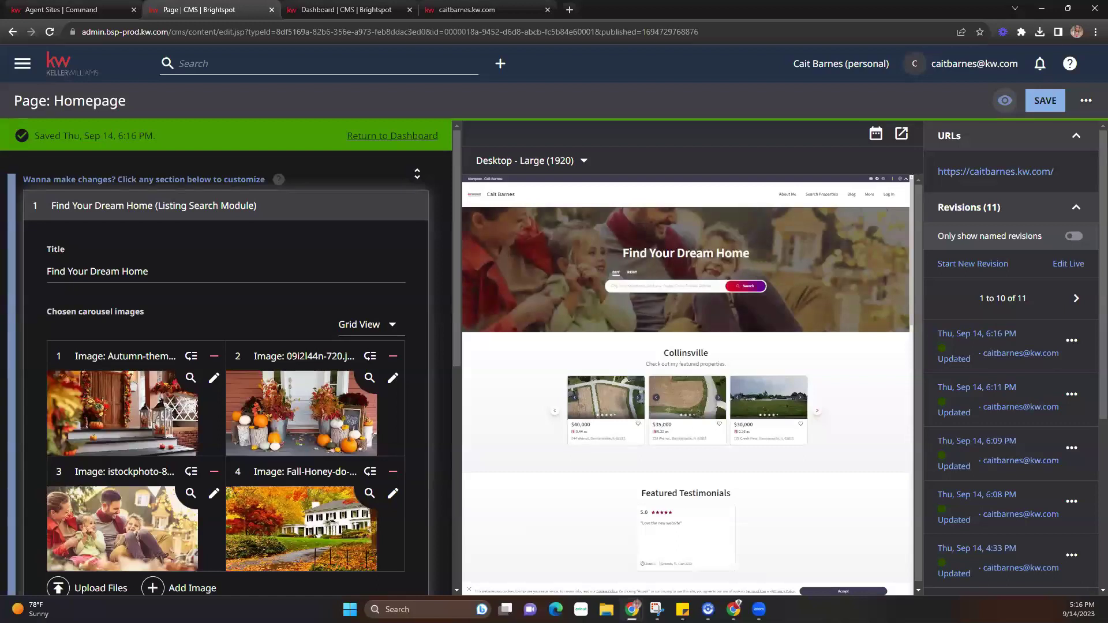
pyautogui.scroll(-2, 131, 363)
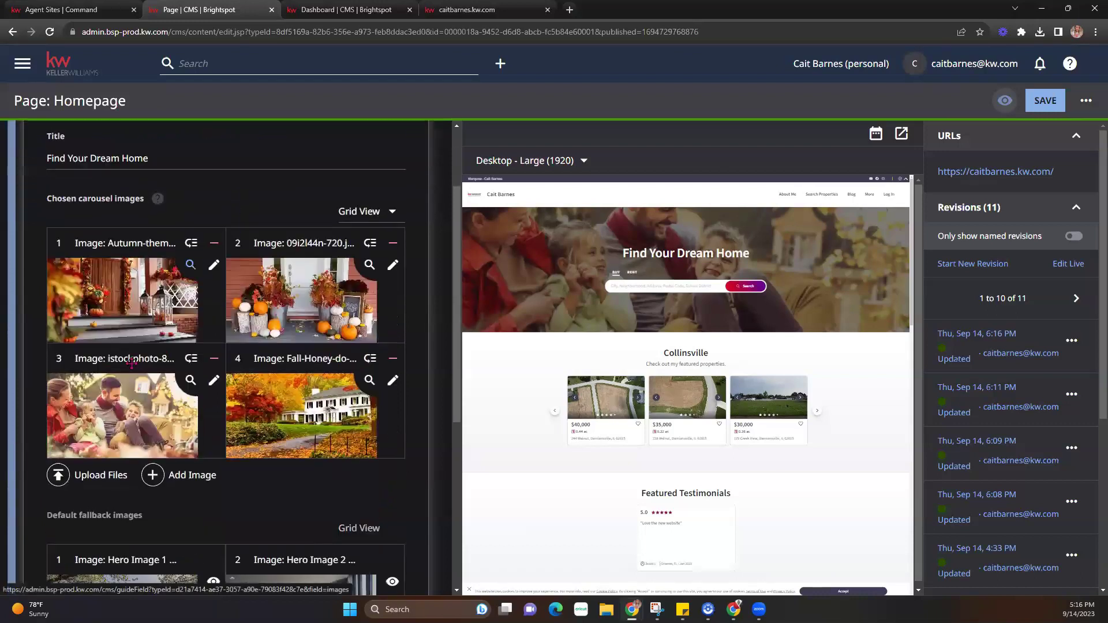
pyautogui.click(179, 474)
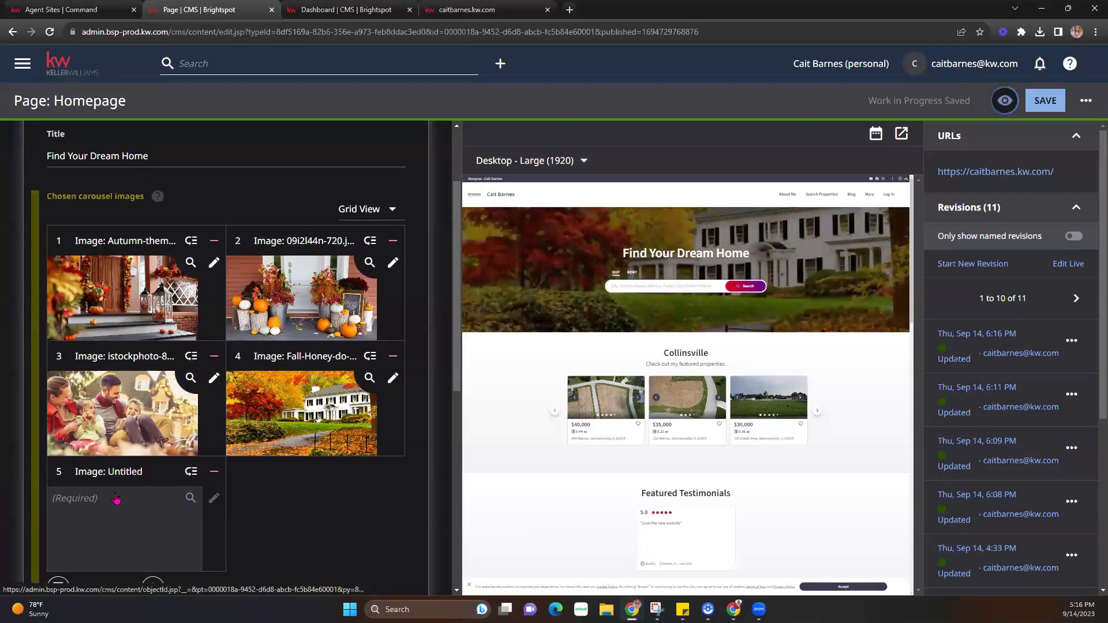
pyautogui.scroll(-2, 156, 511)
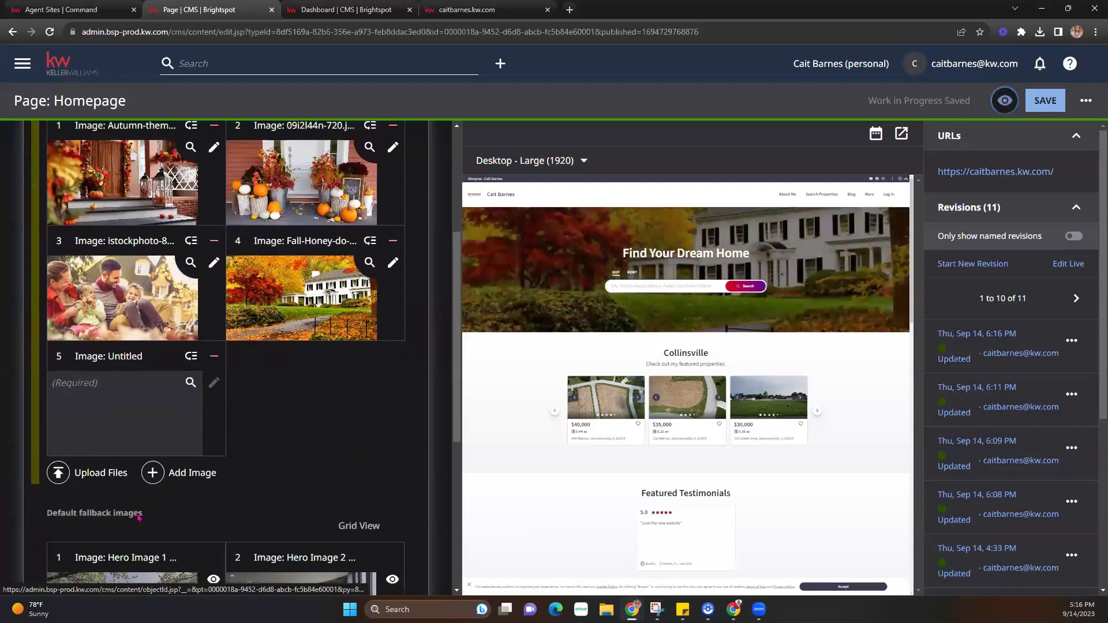
# Step: Pick the fall-home pumpkins-in-living-room image from the library for carousel slot 5
pyautogui.click(191, 382)
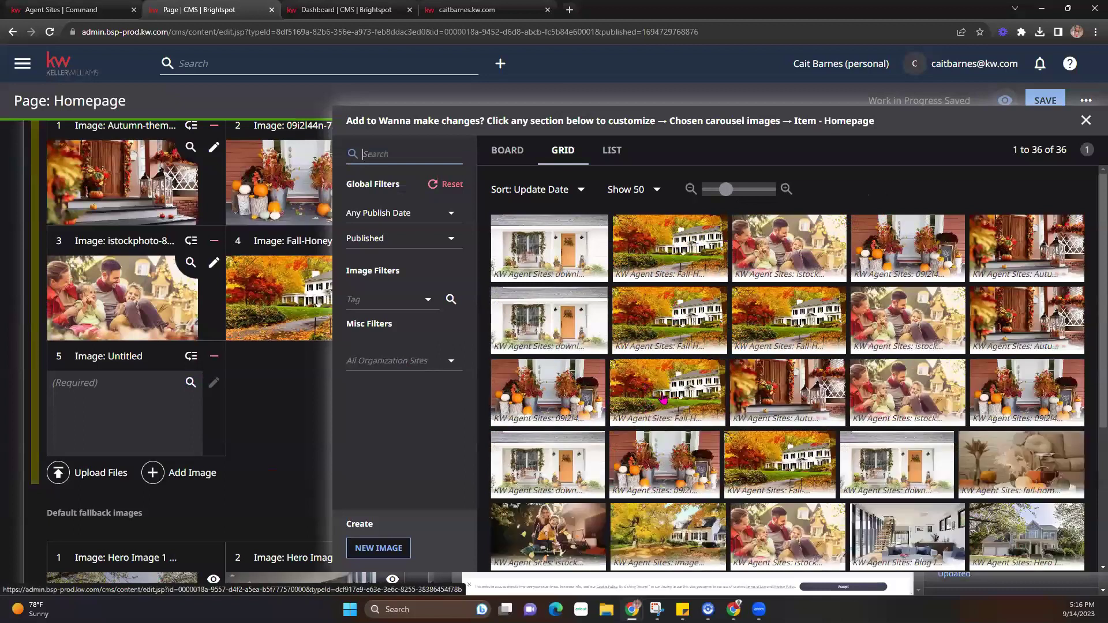
pyautogui.scroll(-3, 663, 400)
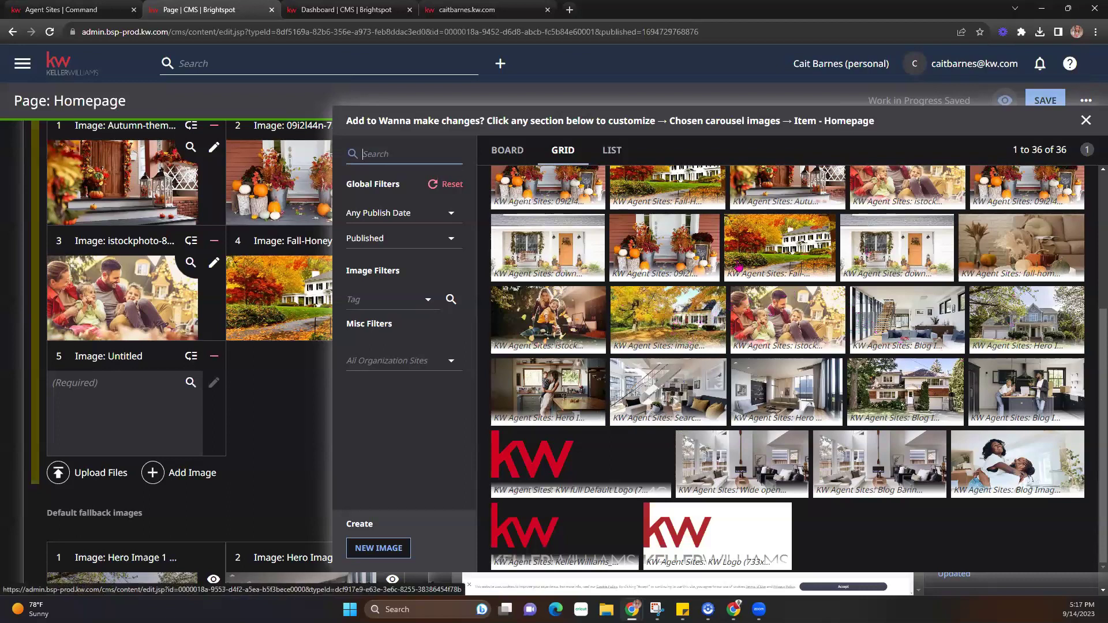
pyautogui.click(989, 242)
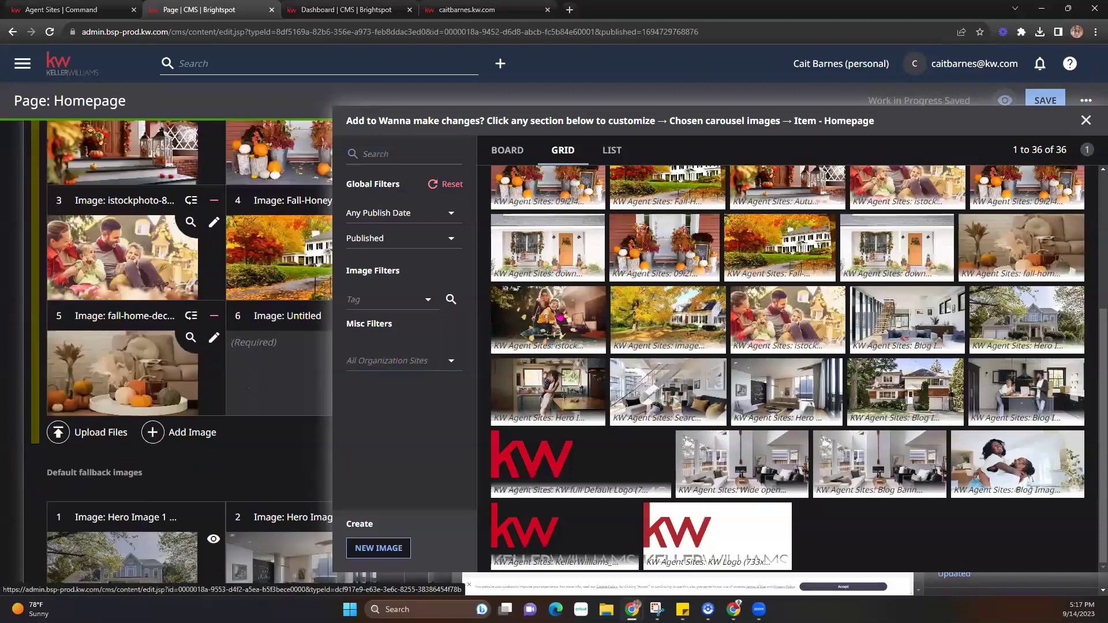
pyautogui.click(1085, 121)
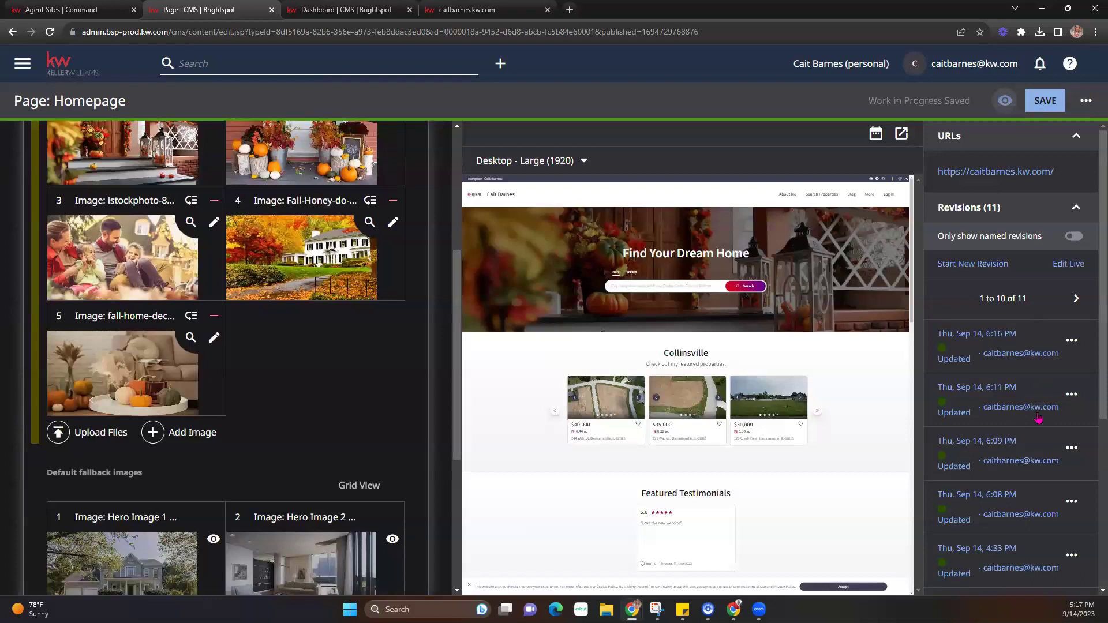
# Step: Save the homepage with its five-image autumn hero carousel as revision 12
pyautogui.scroll(-3, 1009, 403)
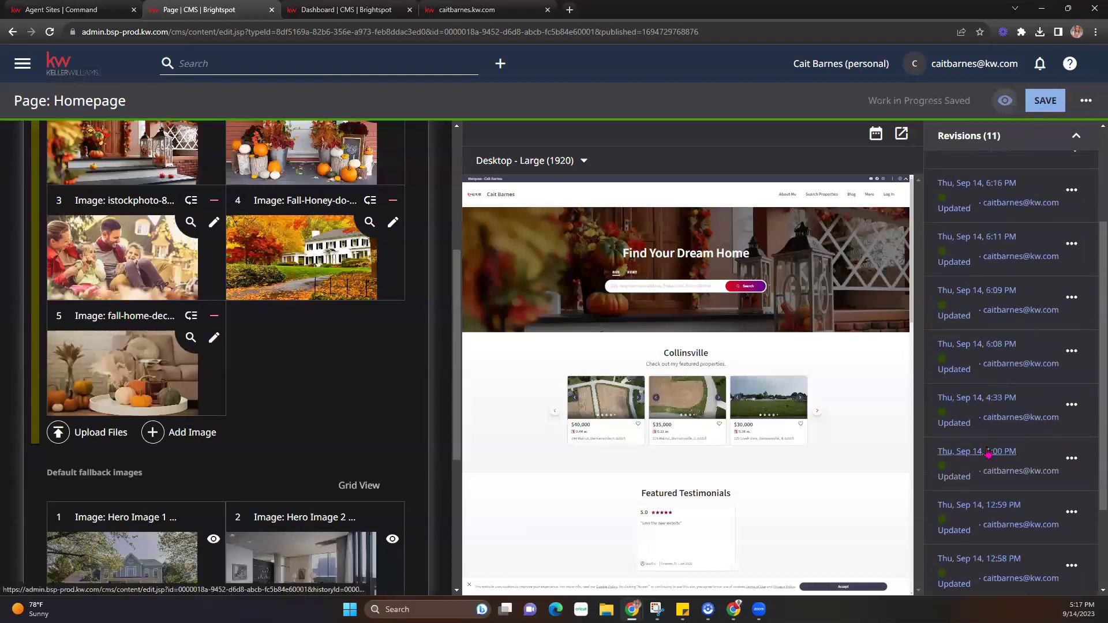
pyautogui.scroll(3, 989, 454)
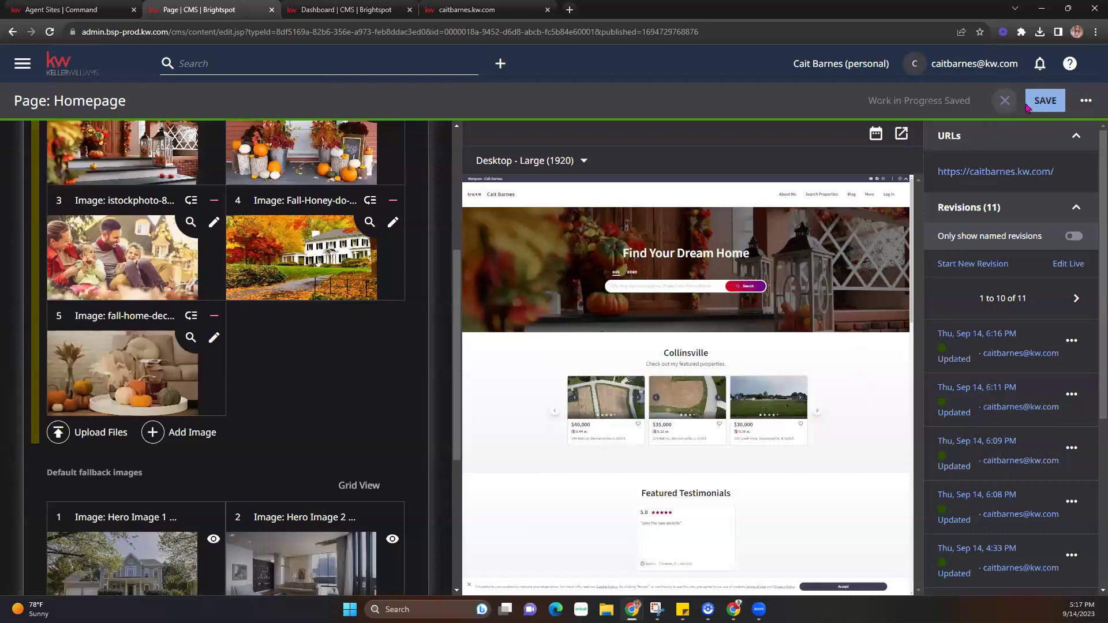
pyautogui.click(1045, 100)
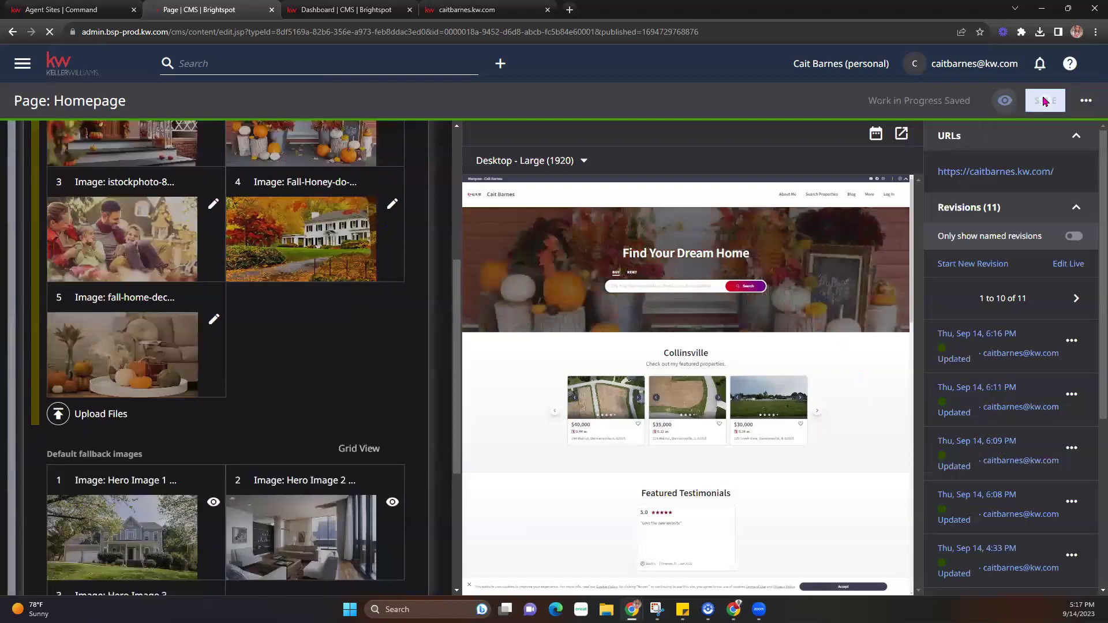